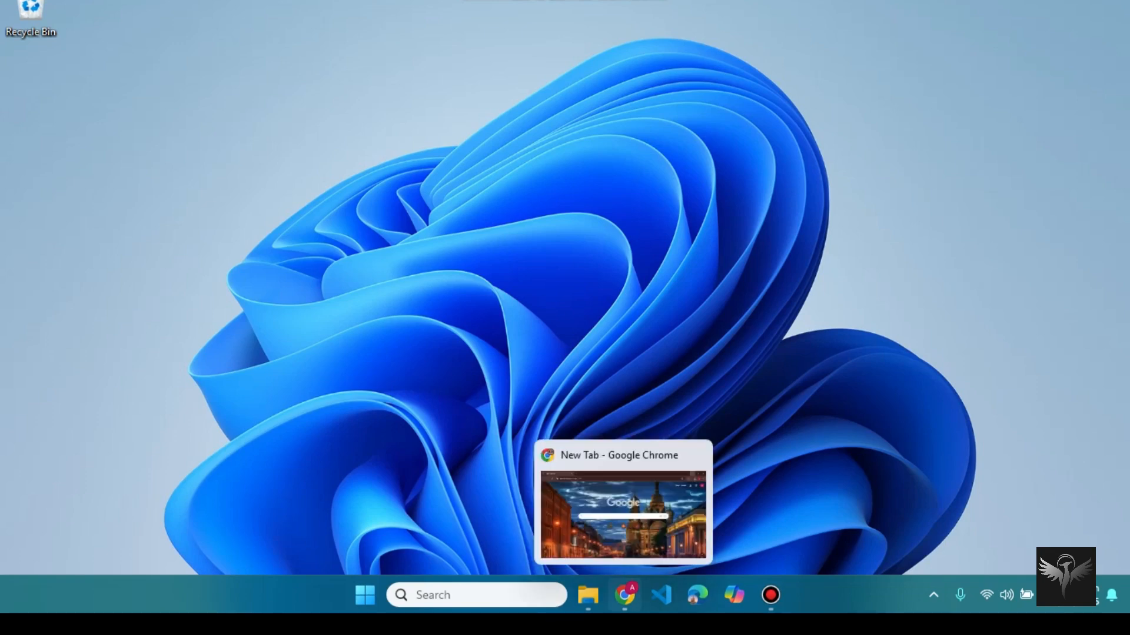
Step: Search Google in Chrome for 'download ubuntu 22.04 lts'
left_click(625, 595)
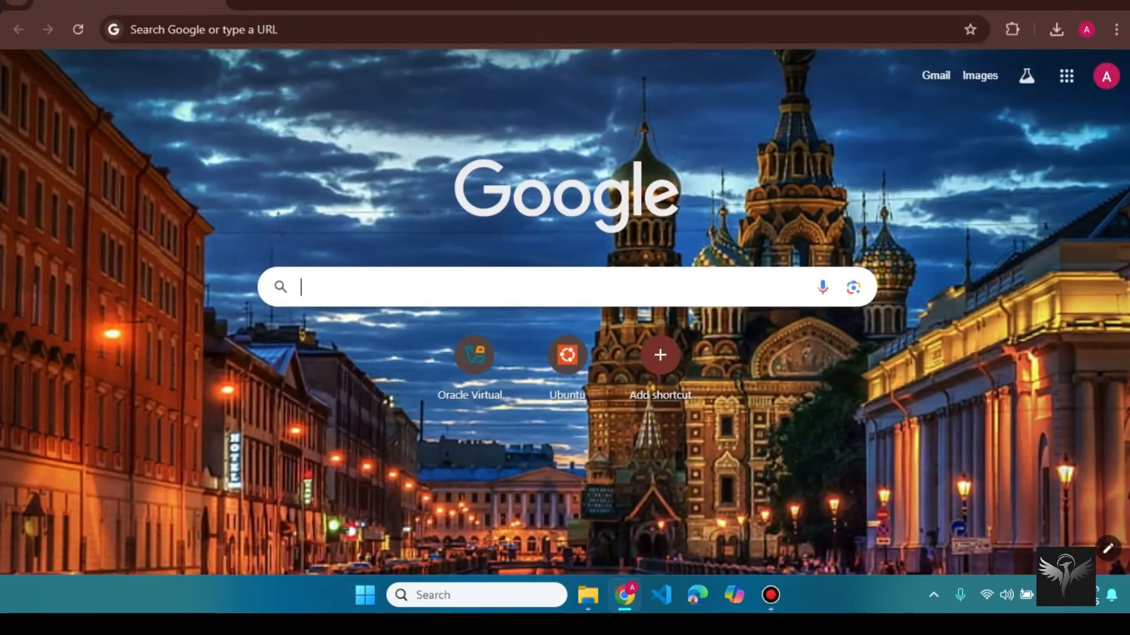
type("d")
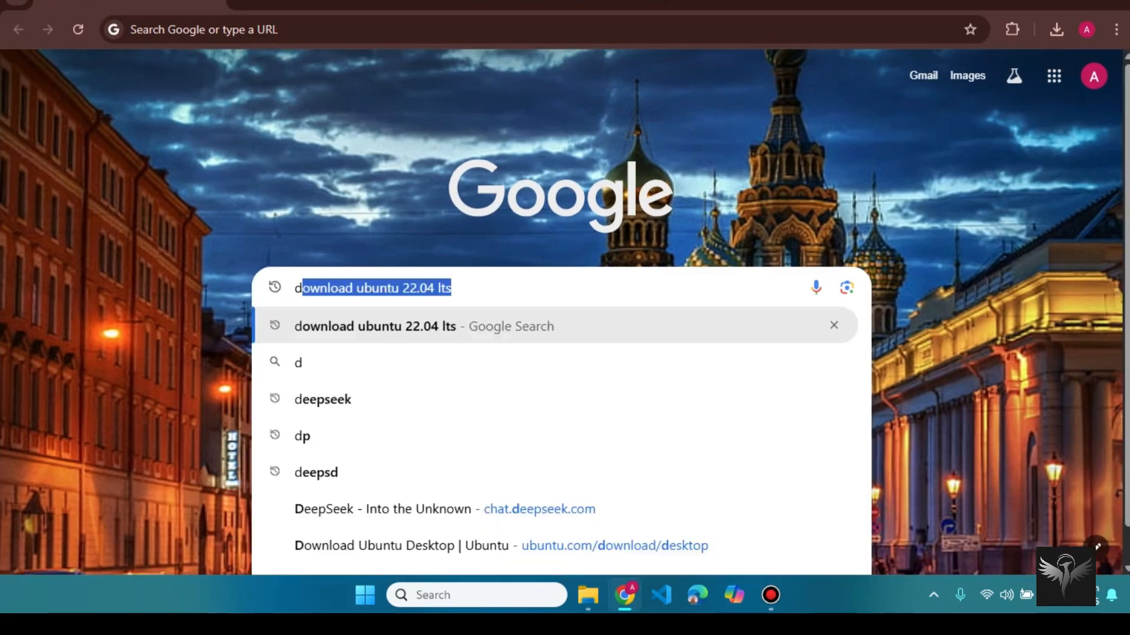
type("ownl")
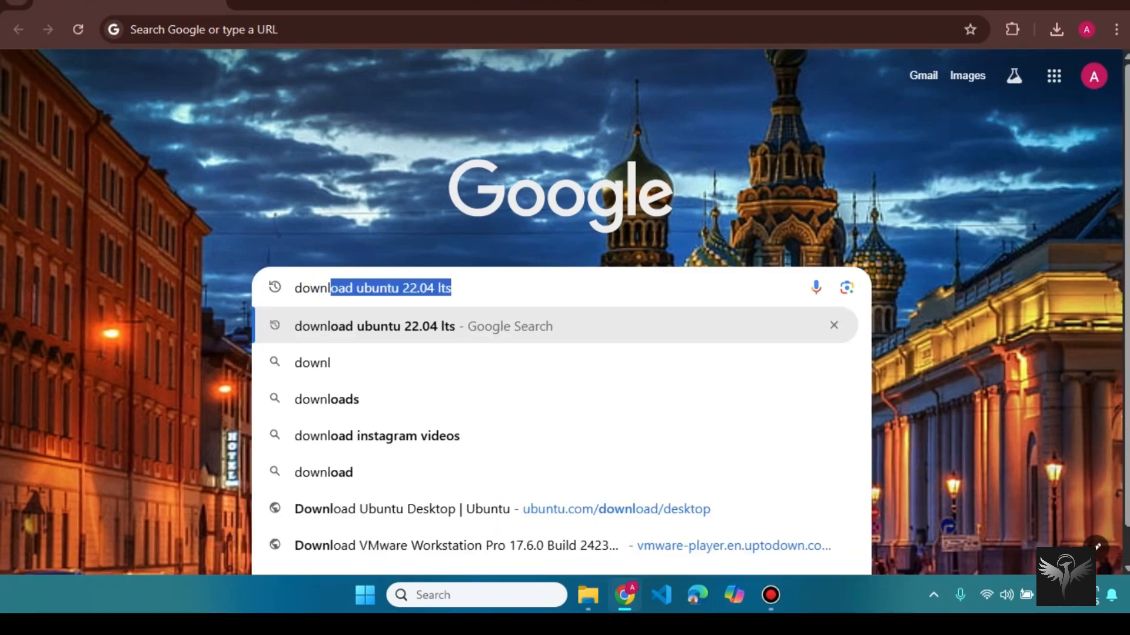
type("oad u")
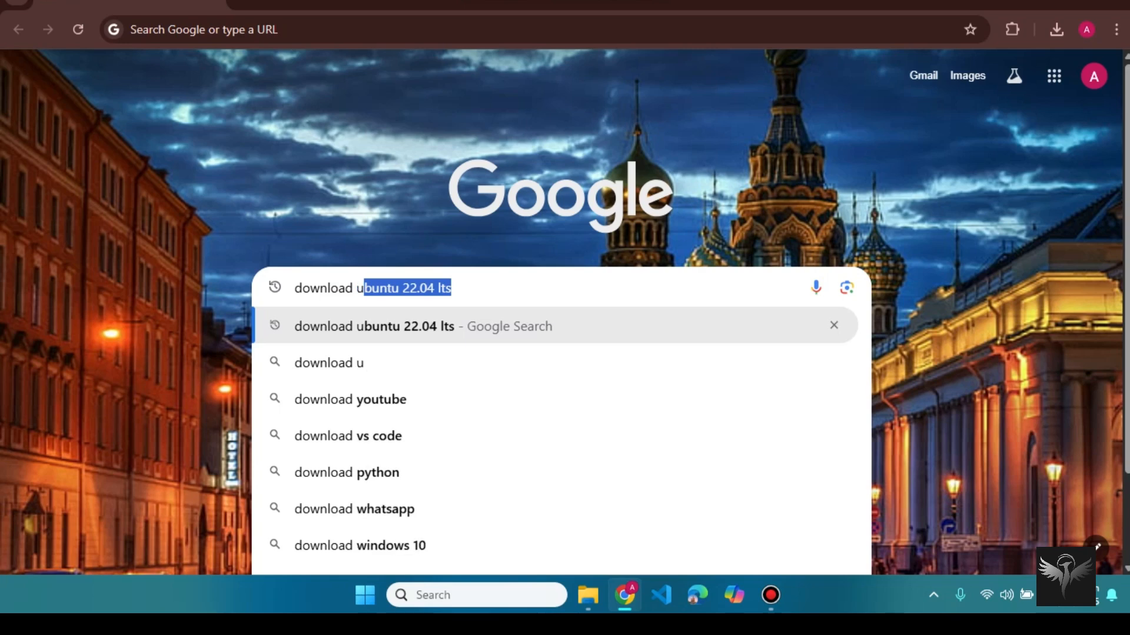
type("bunt")
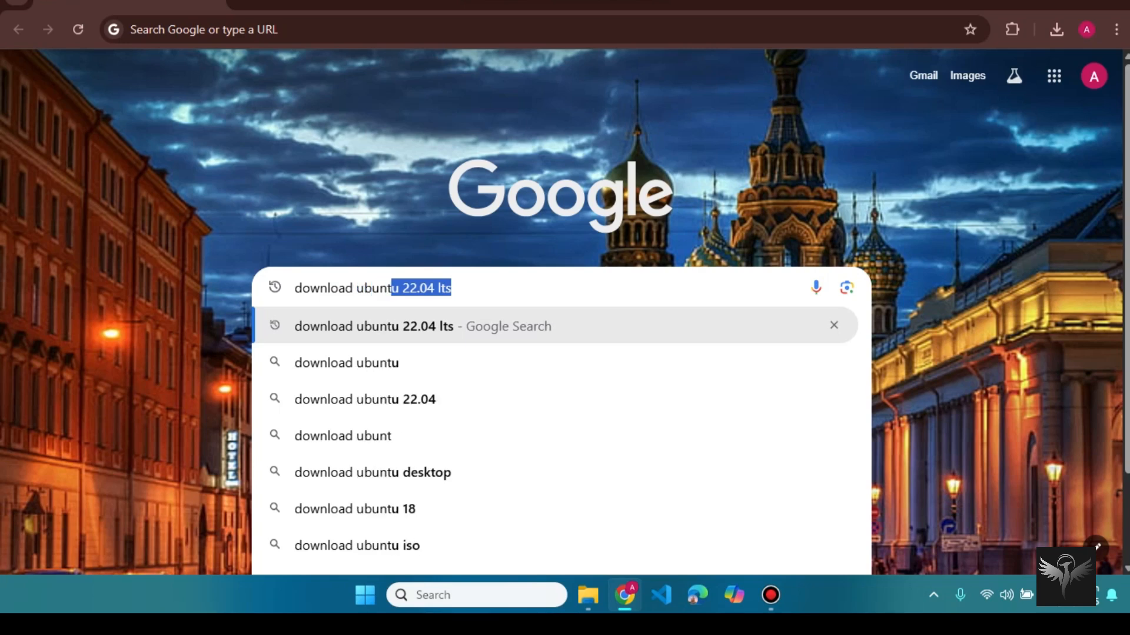
type("u w")
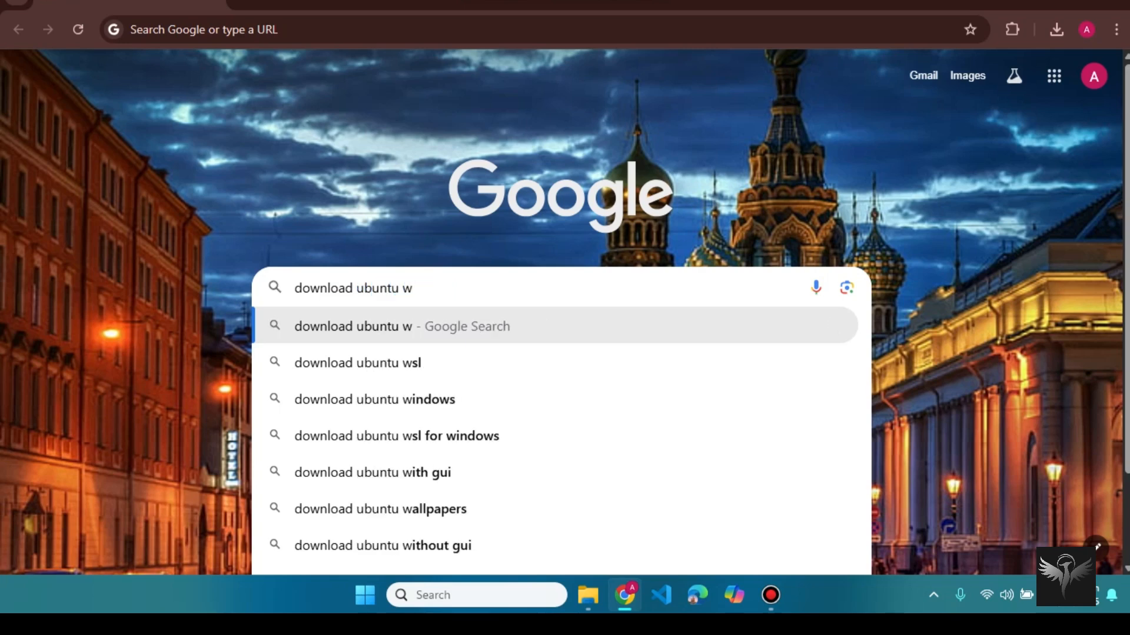
key("BackSpace")
type("22")
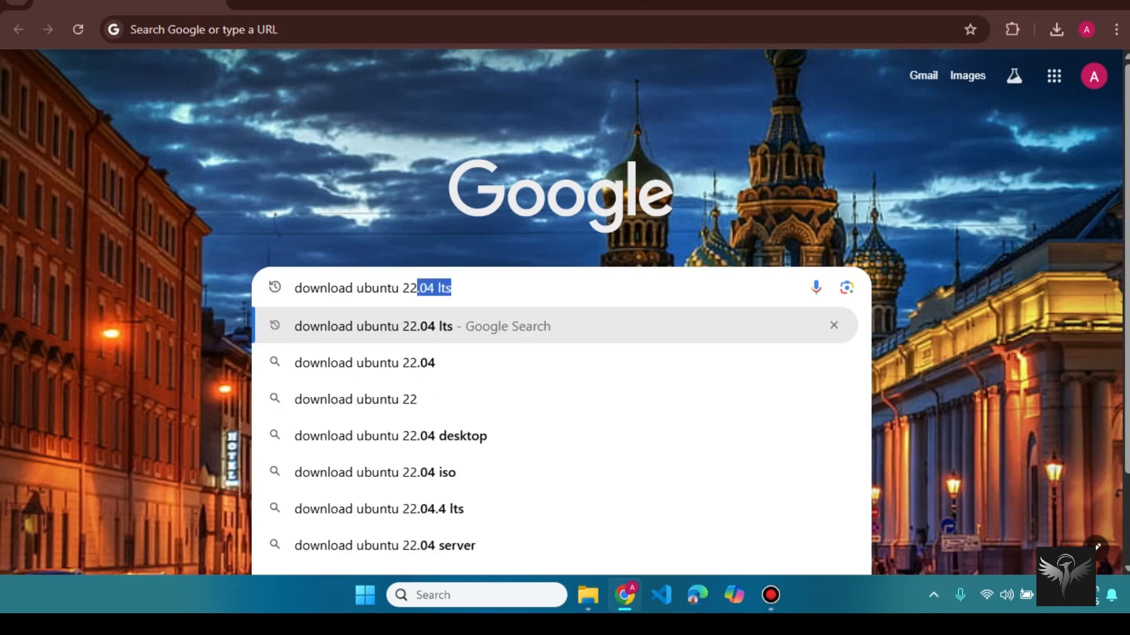
type(".04 ")
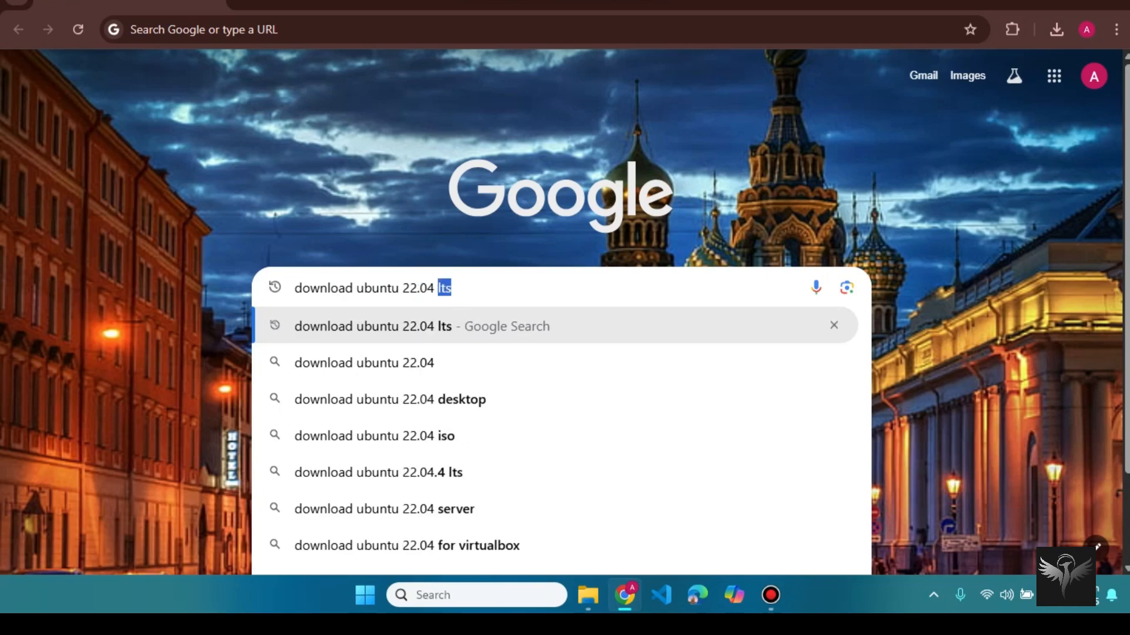
type("lts")
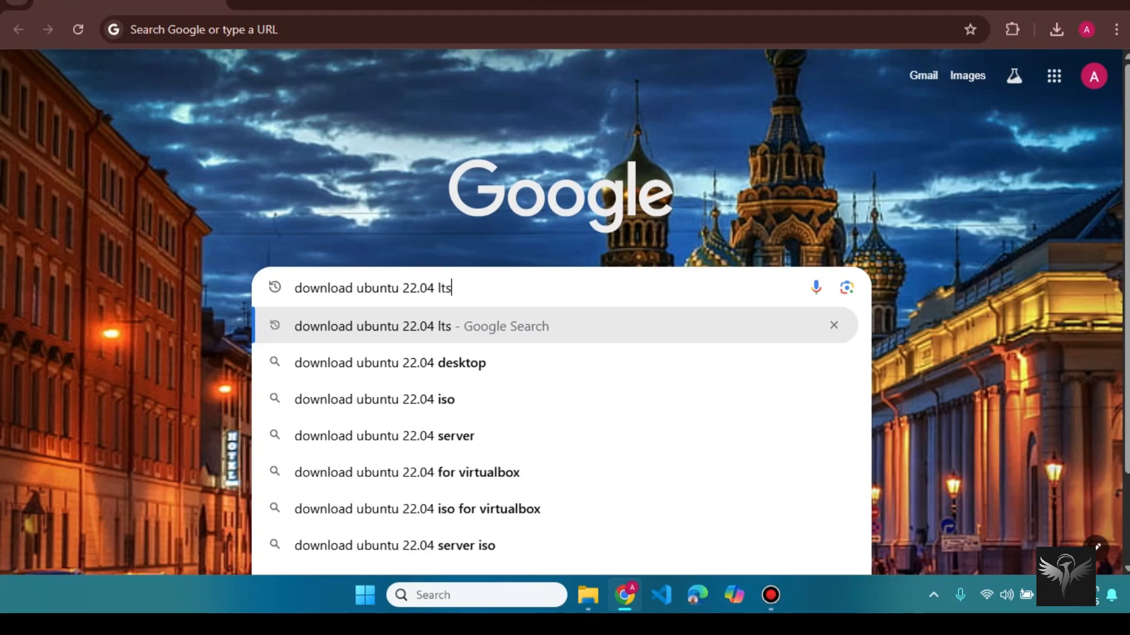
key("Return")
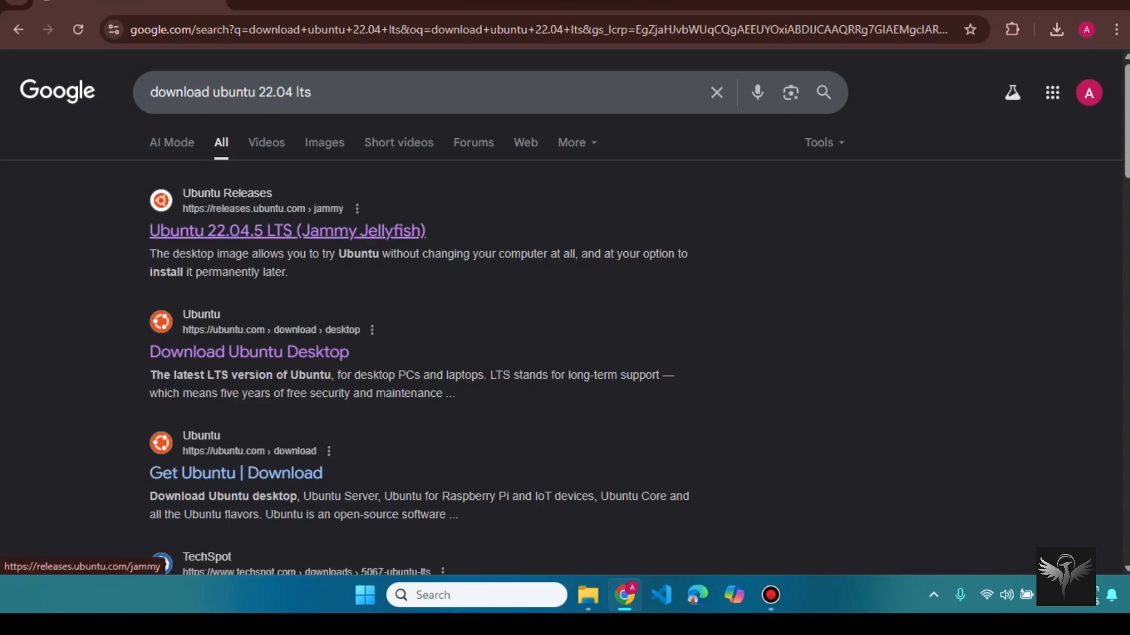
Step: Start downloading ubuntu-22.04.5-desktop-amd64.iso from the Jammy releases page, then pause it
left_click(288, 230)
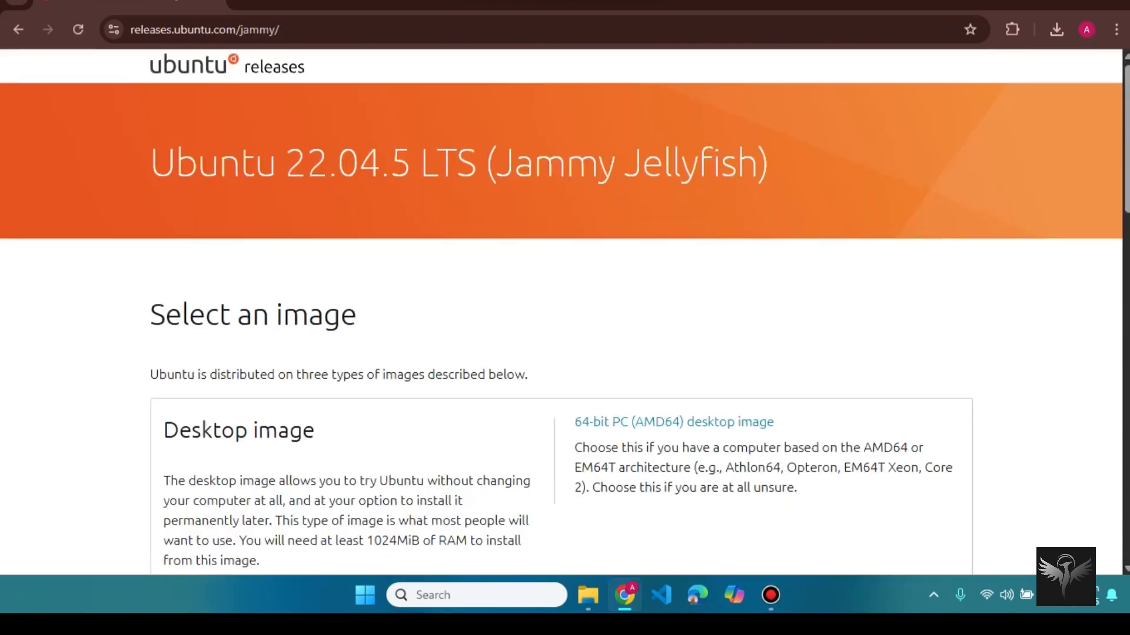
scroll(561, 312, "down", 6)
scroll(561, 312, "down", 5)
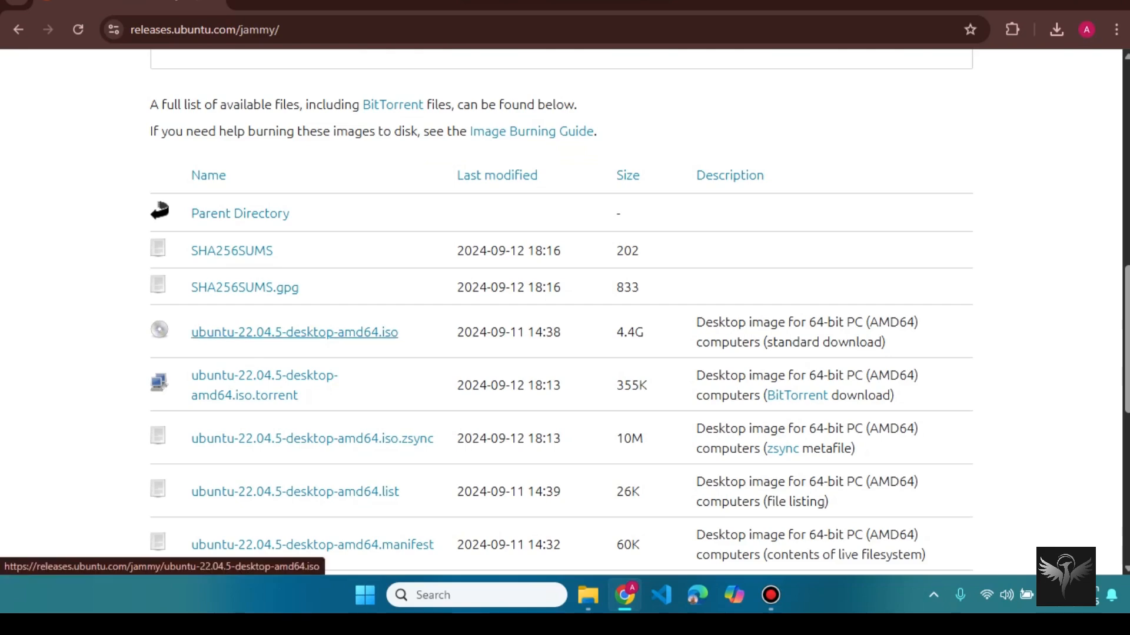
left_click(294, 332)
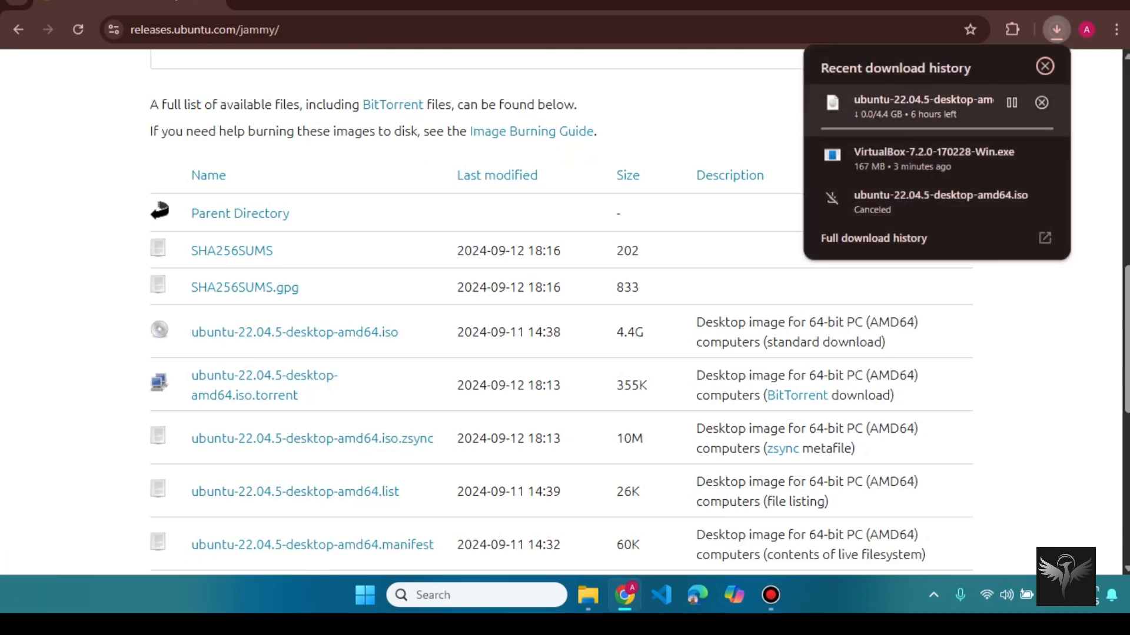
left_click(1012, 102)
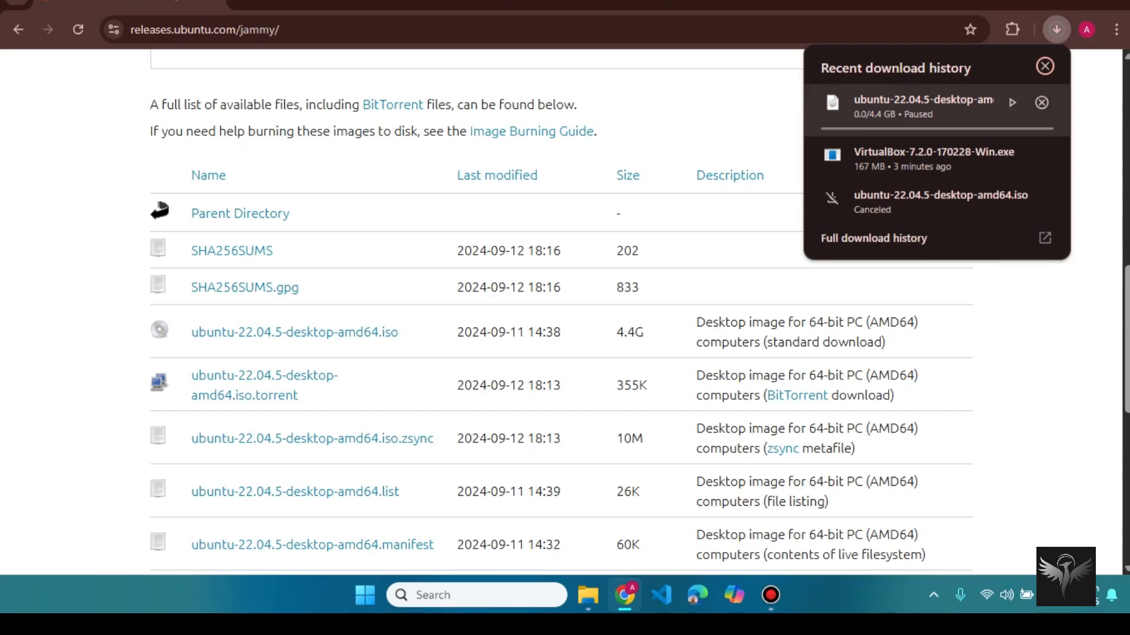
left_click(1045, 66)
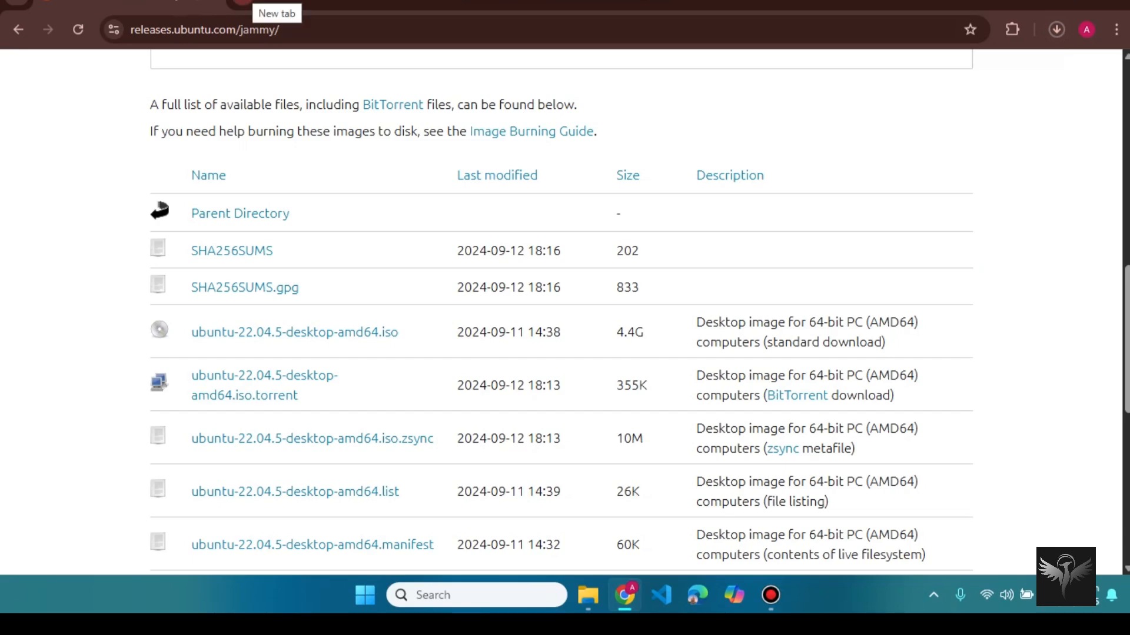
Step: In a new Chrome tab, search Google for 'download oracle virtualbox'
left_click(242, 3)
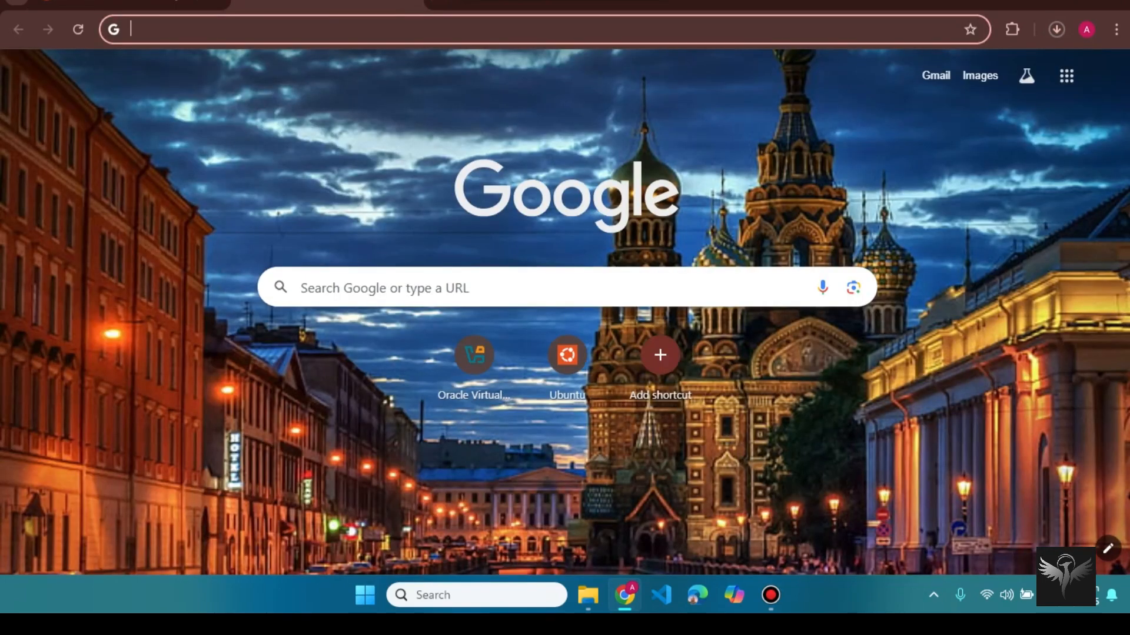
left_click(447, 287)
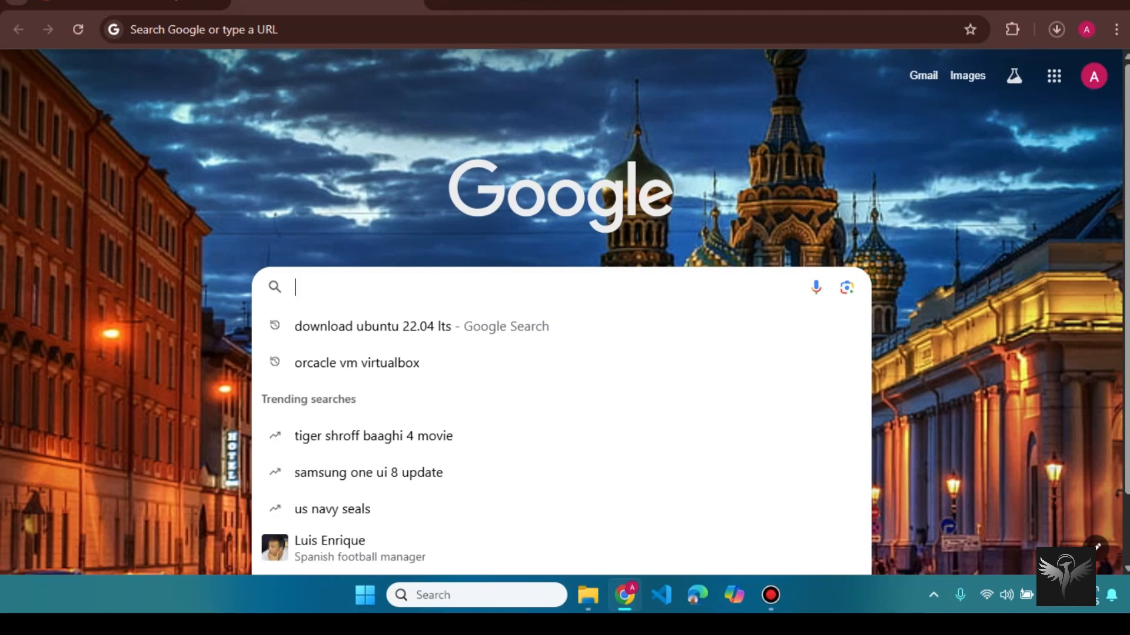
type("dow")
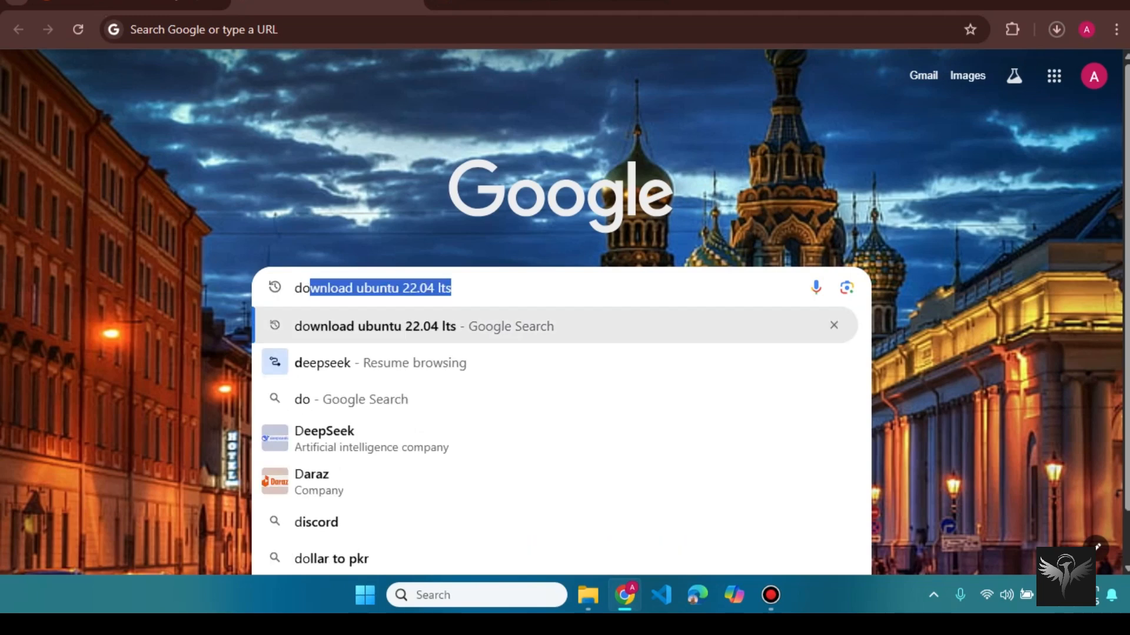
type("nlo")
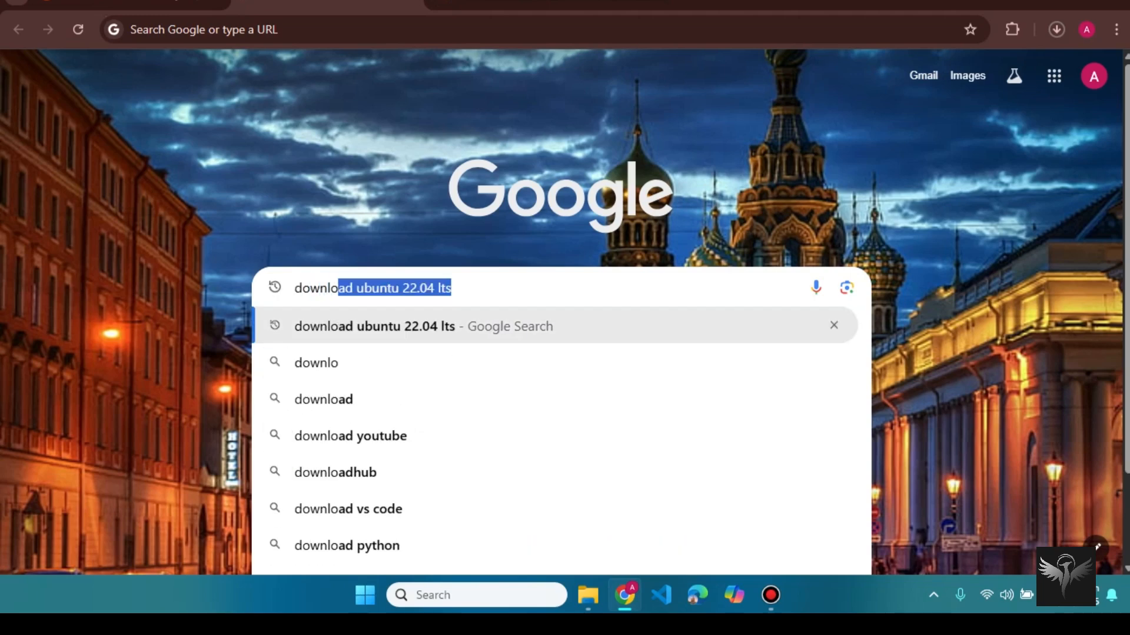
type("ad or")
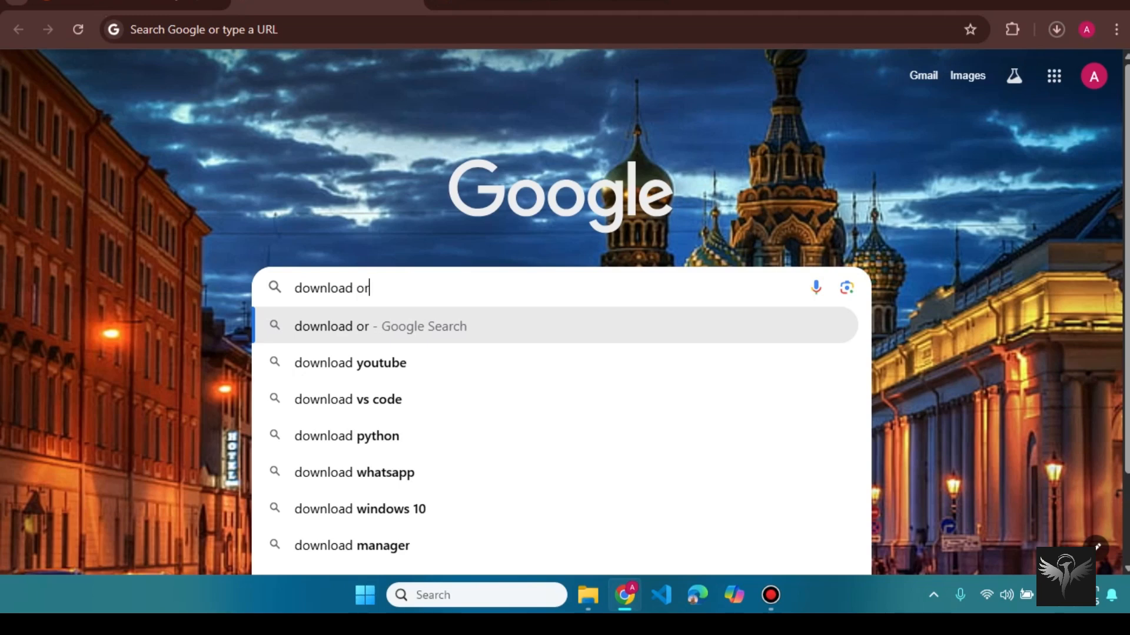
type("acle v")
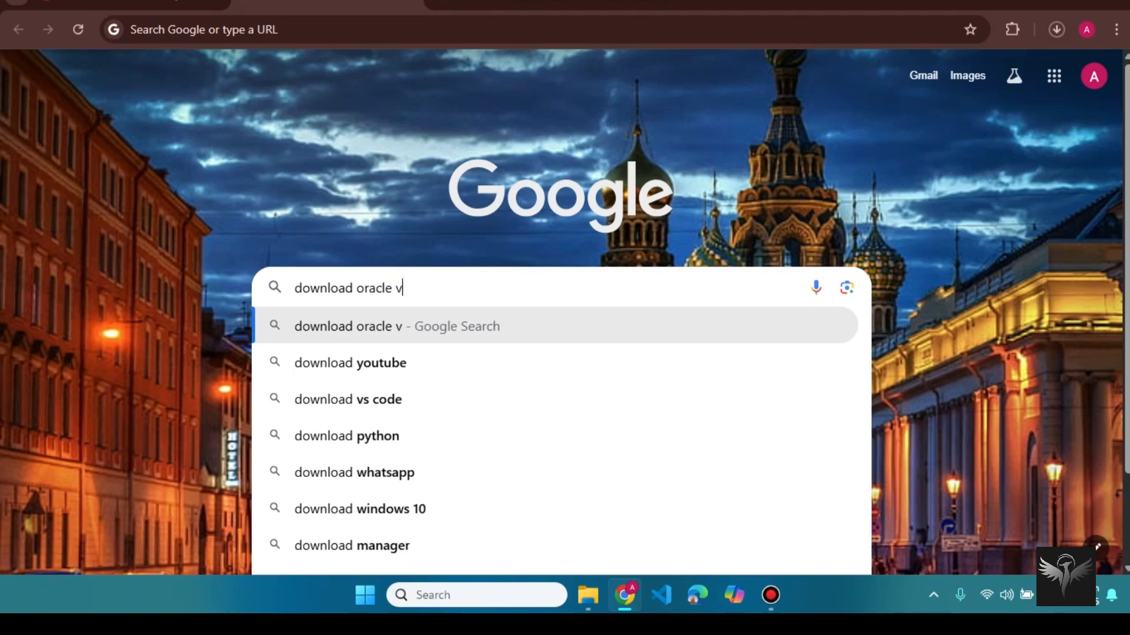
type("irtua")
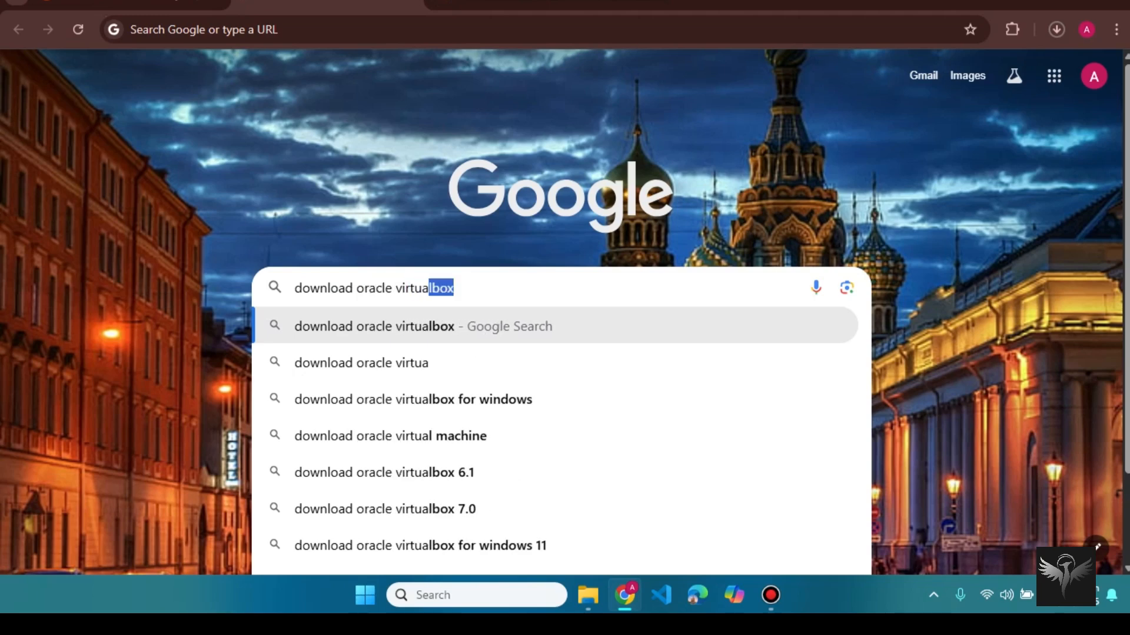
type("lbox")
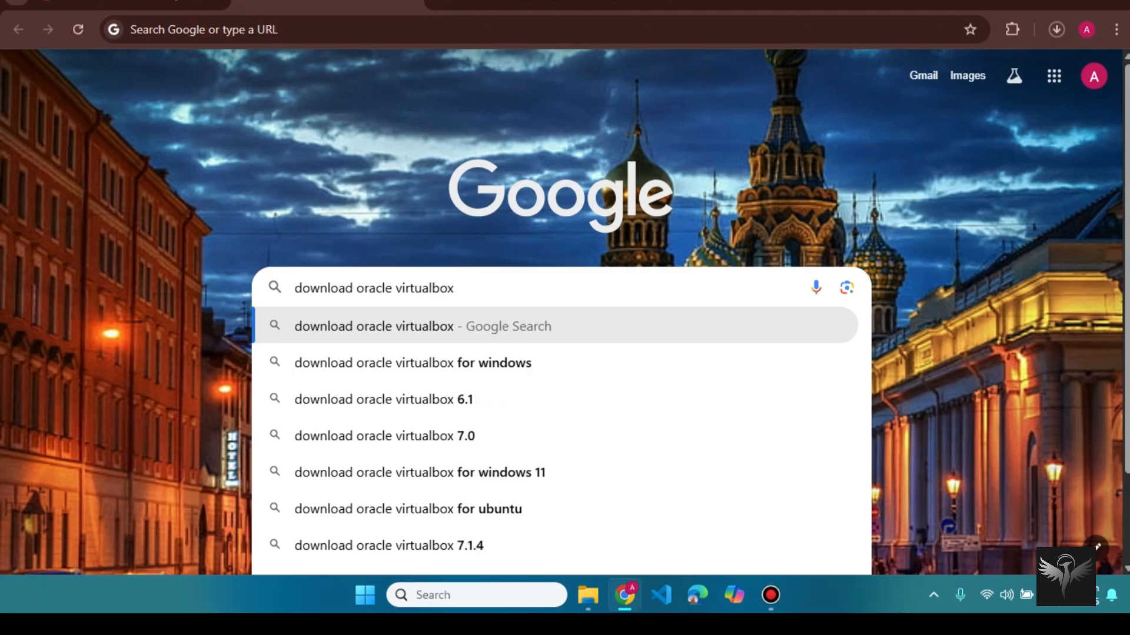
key("Return")
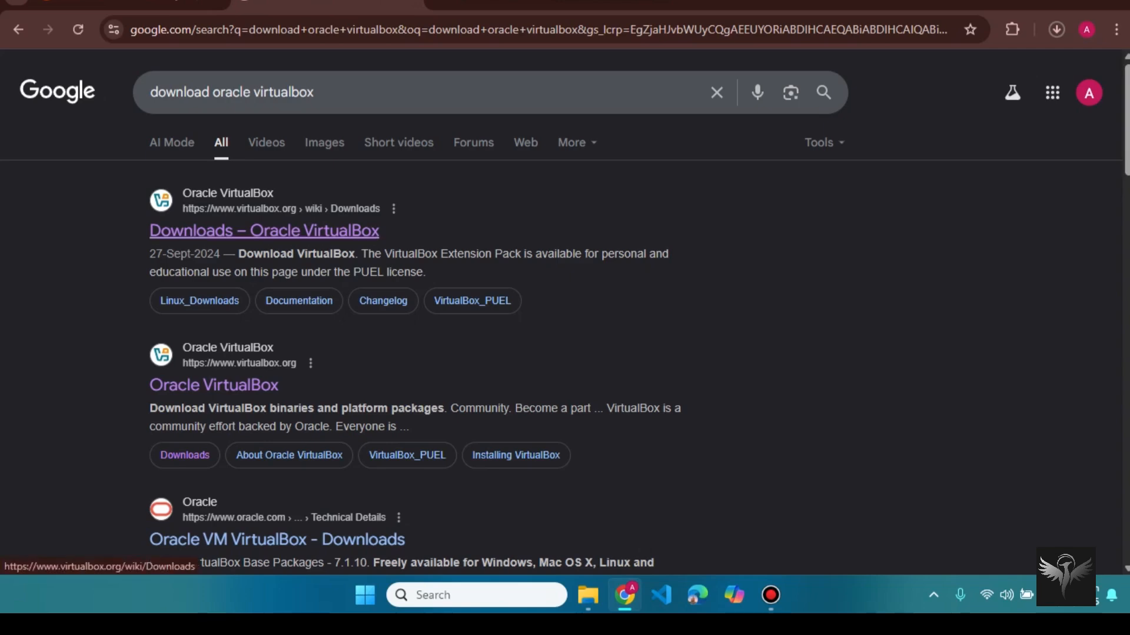
Step: Start the VirtualBox 7.2.0 Windows hosts download from the Downloads page, then pause it
left_click(265, 230)
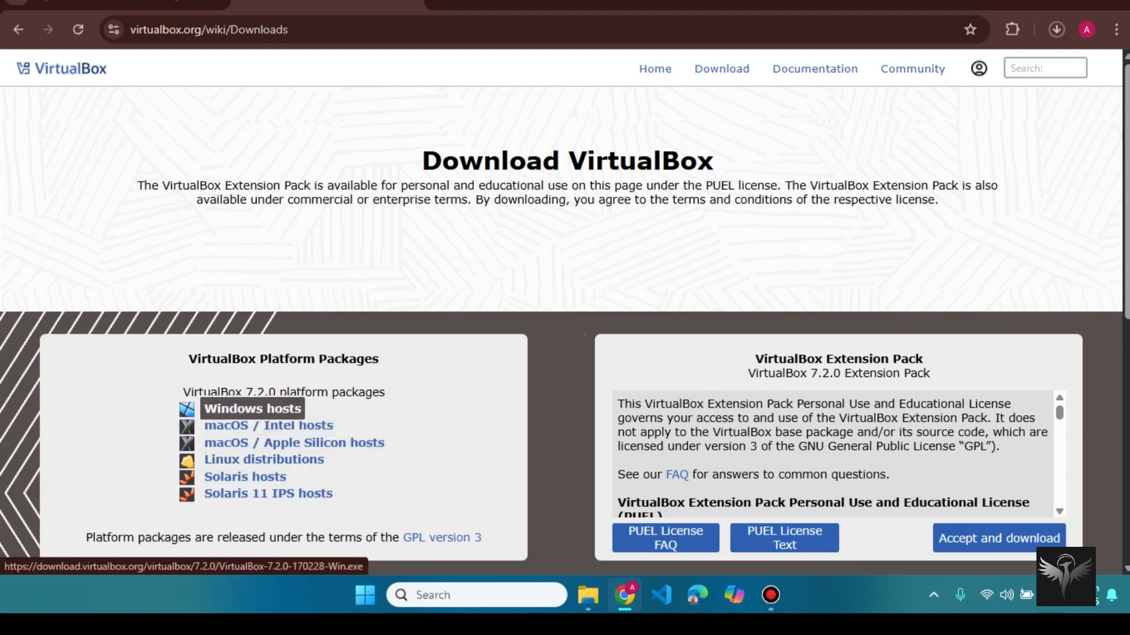
left_click(253, 409)
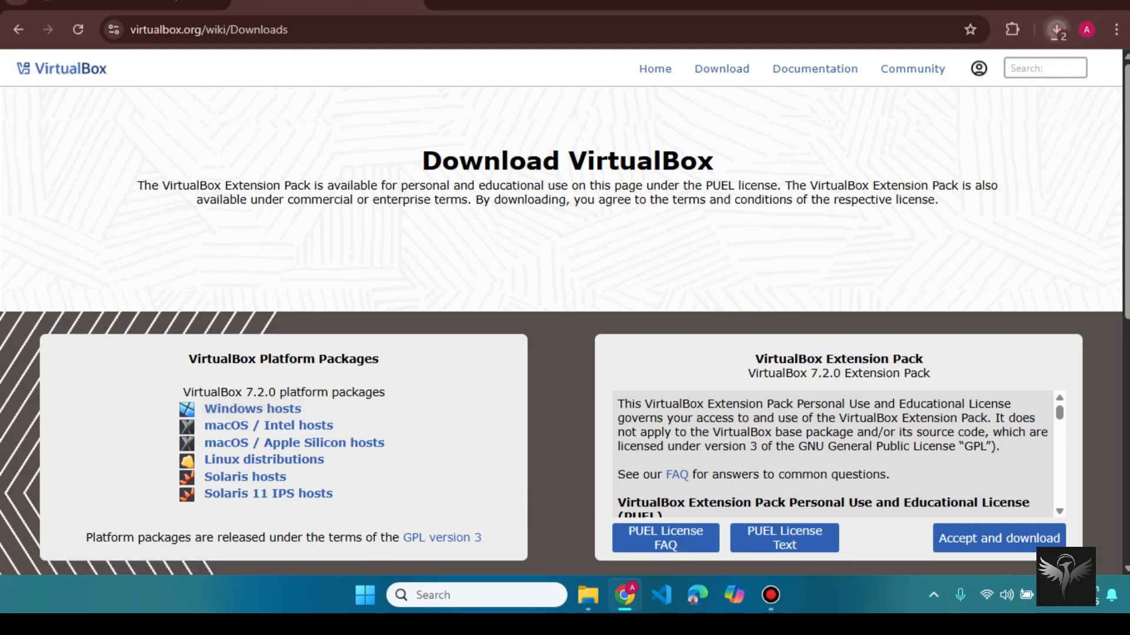
left_click(1057, 29)
left_click(1012, 103)
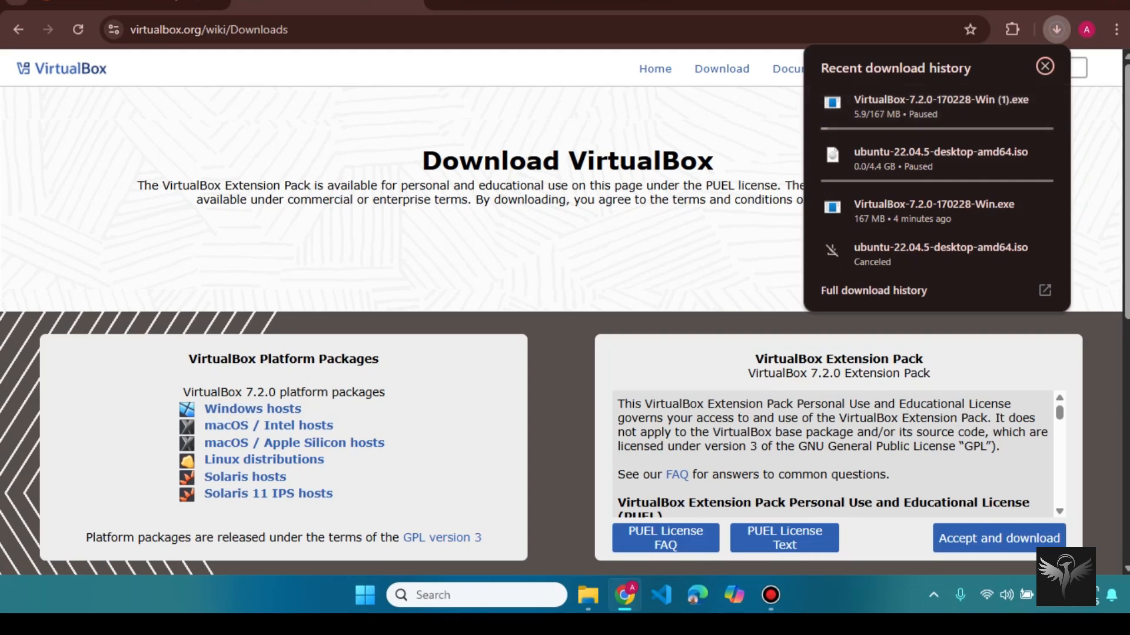
left_click(1045, 66)
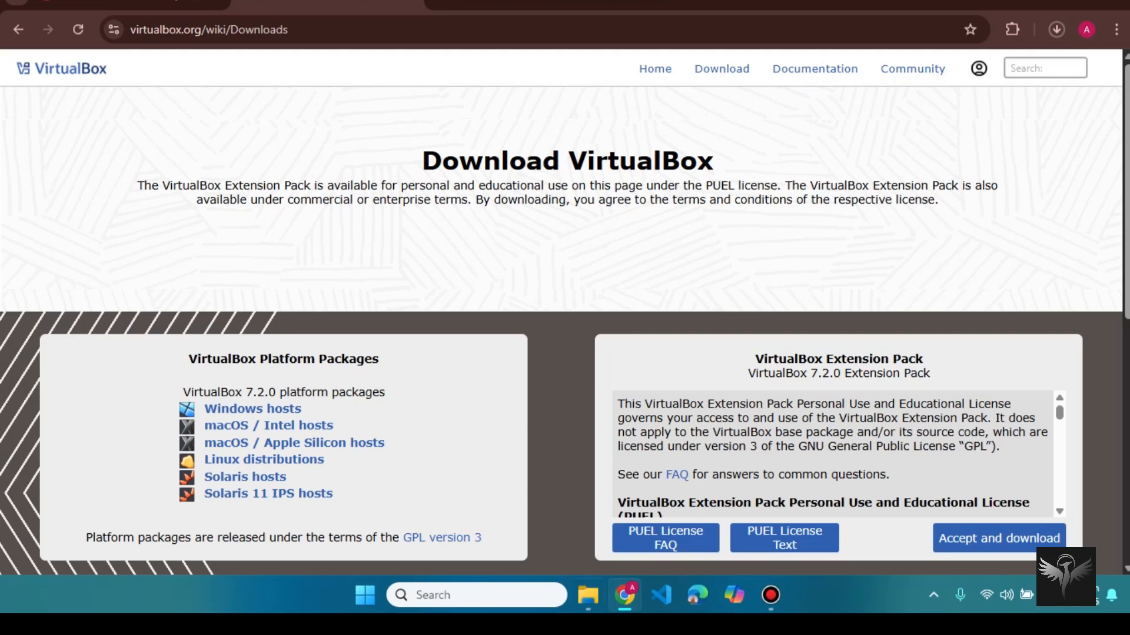
Step: Move the VirtualBox-7.2.0-170228-Win installer from Downloads to Local Disk (D:) and open D:
left_click(587, 595)
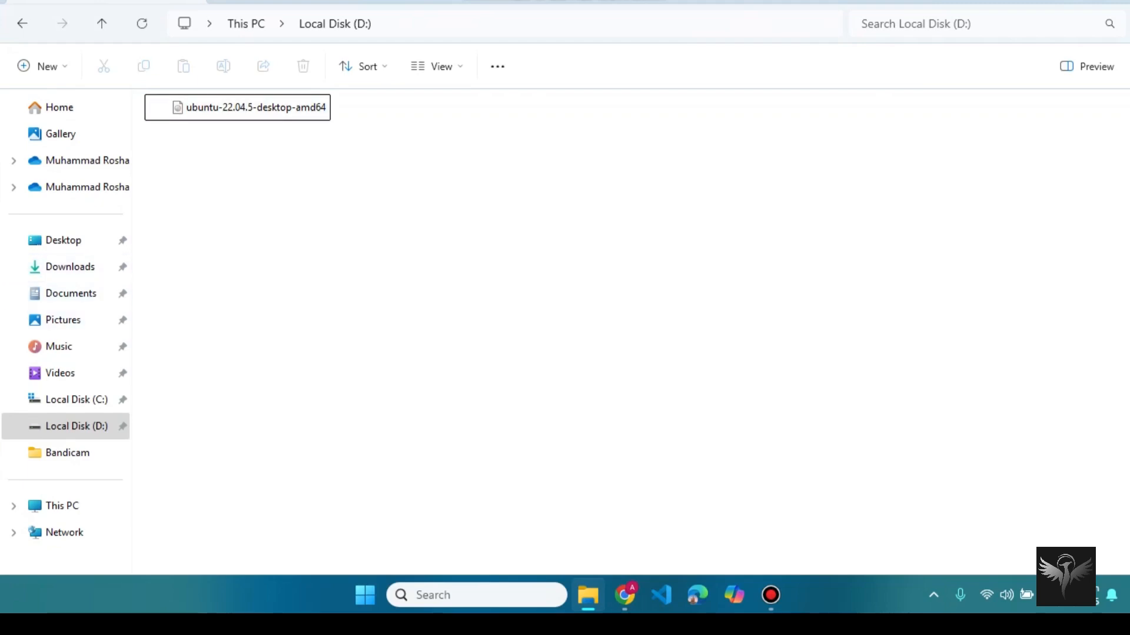
left_click(70, 267)
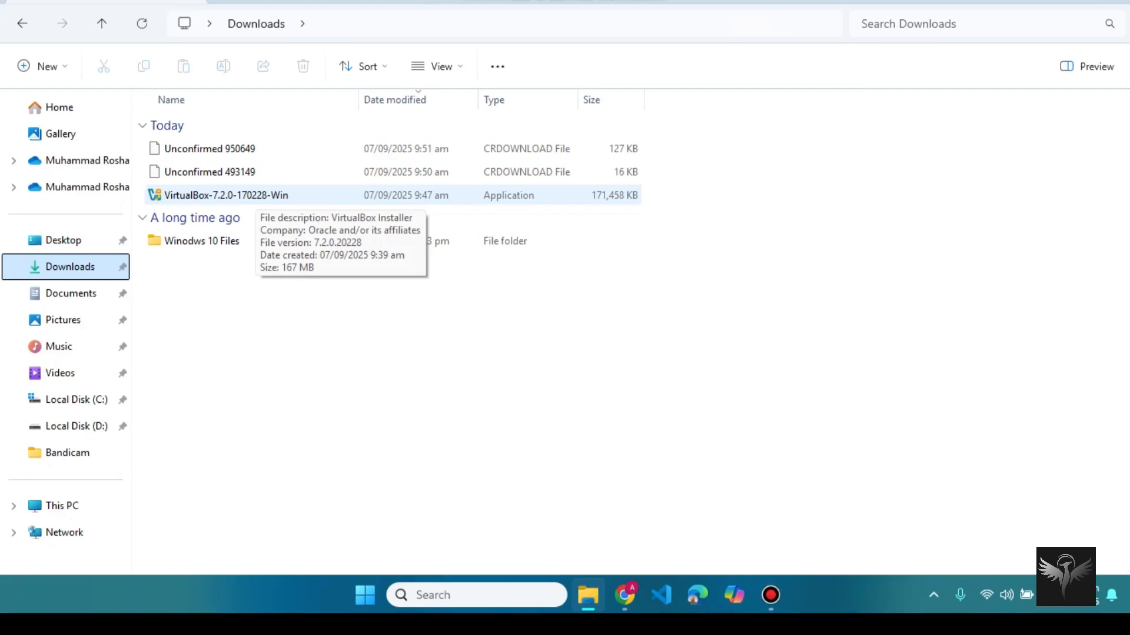
left_click(255, 197)
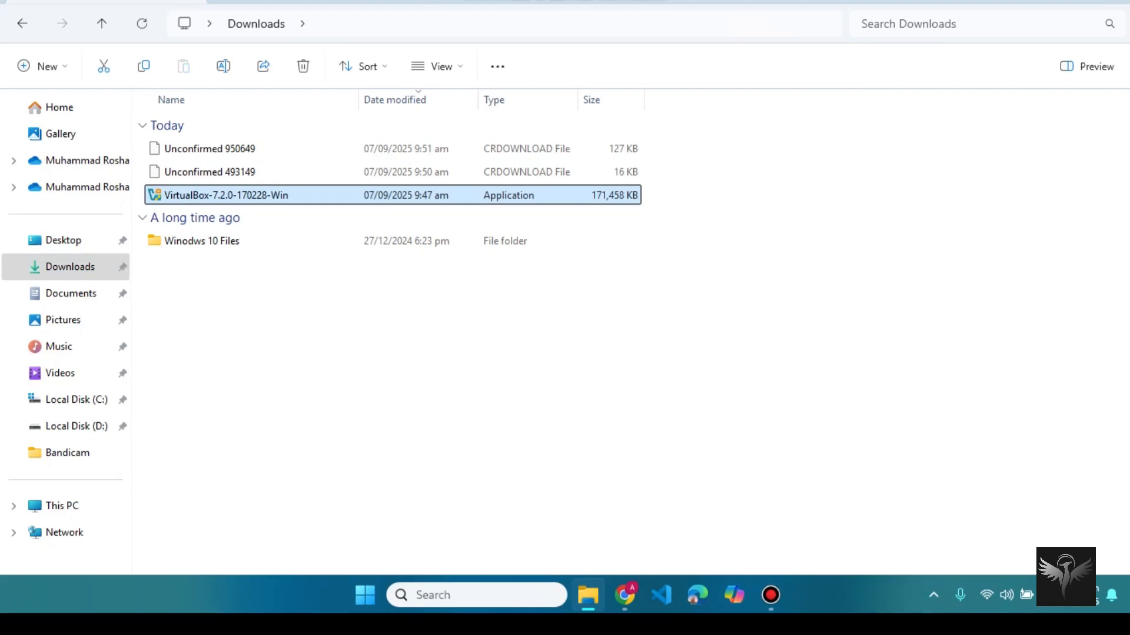
left_click_drag(255, 196, 115, 436)
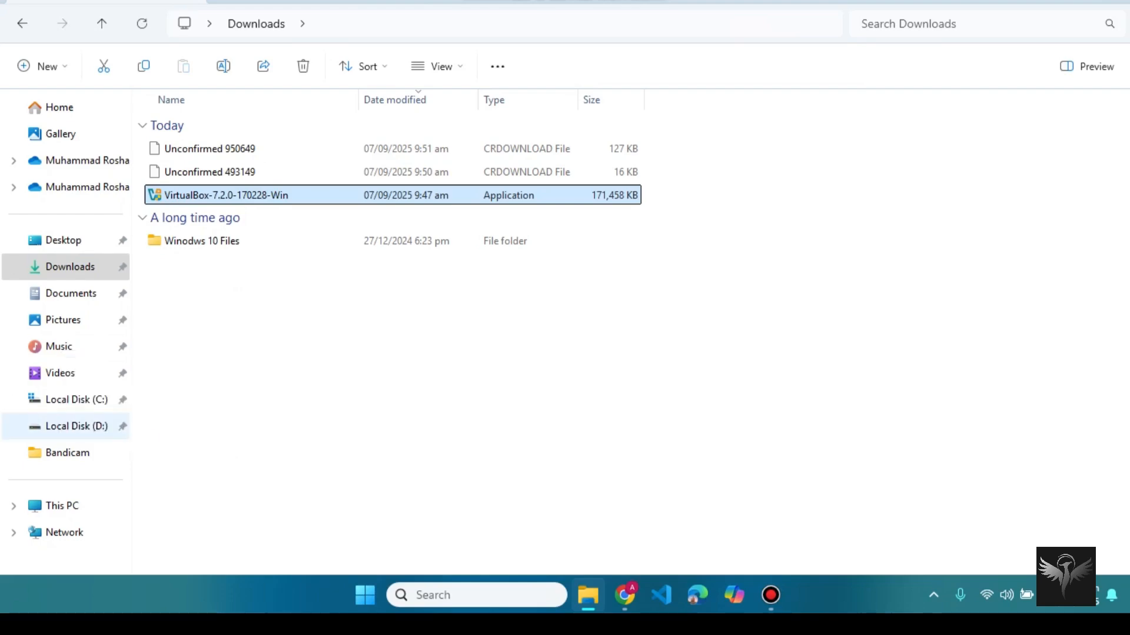
left_click(88, 428)
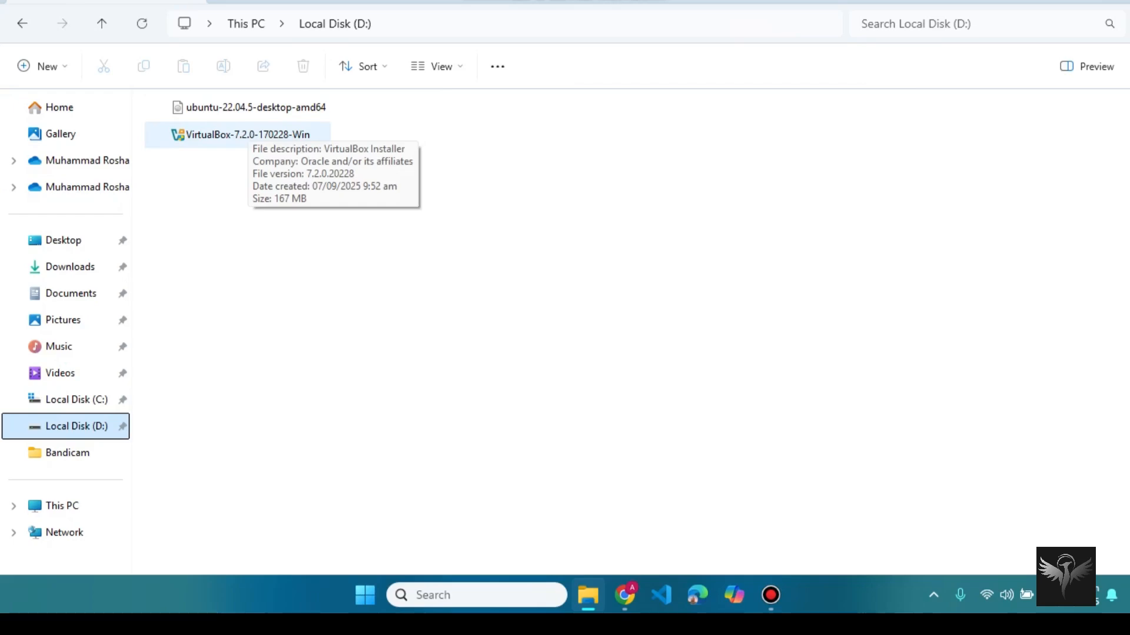
Step: Run the VirtualBox 7.2.0 installer, accepting the licence, default features and startup options
double_click(248, 133)
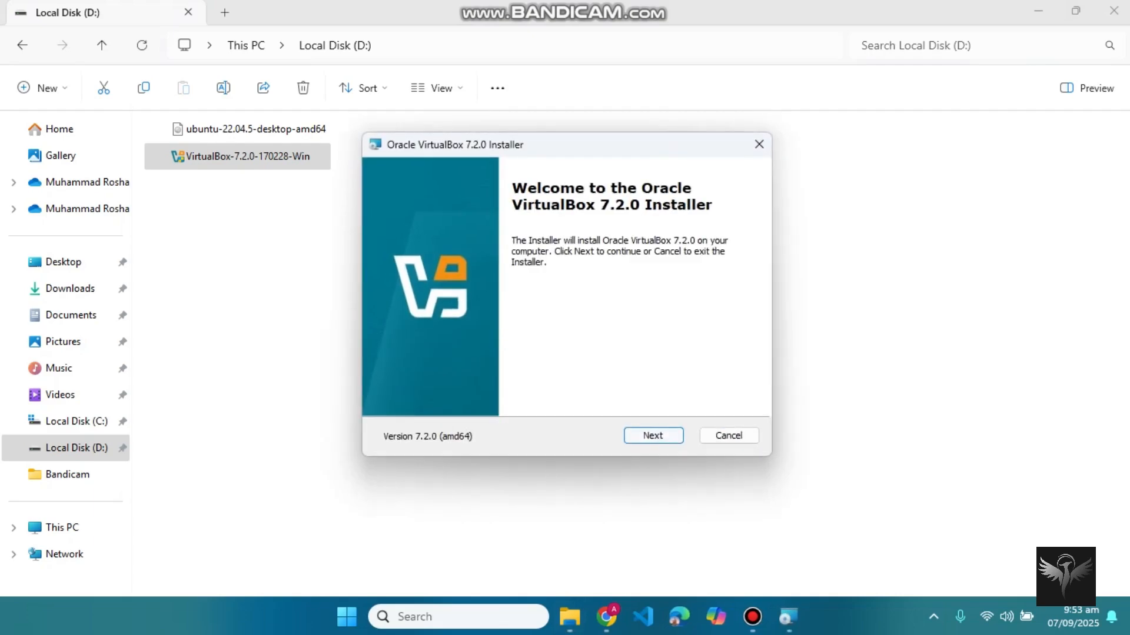
key("Return")
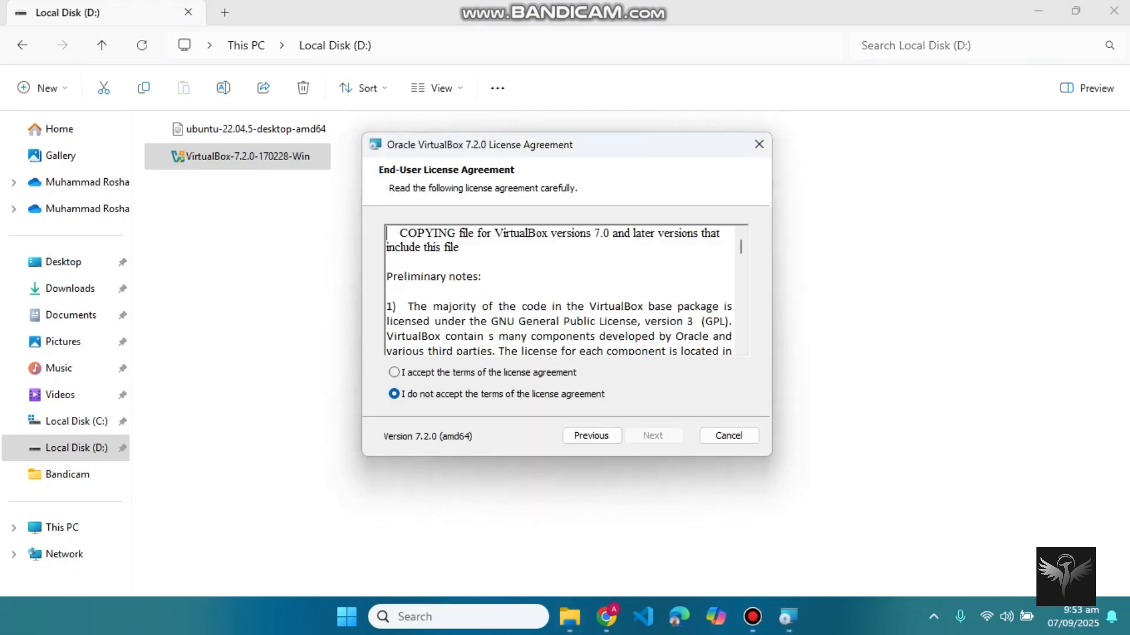
left_click(394, 373)
key("Return")
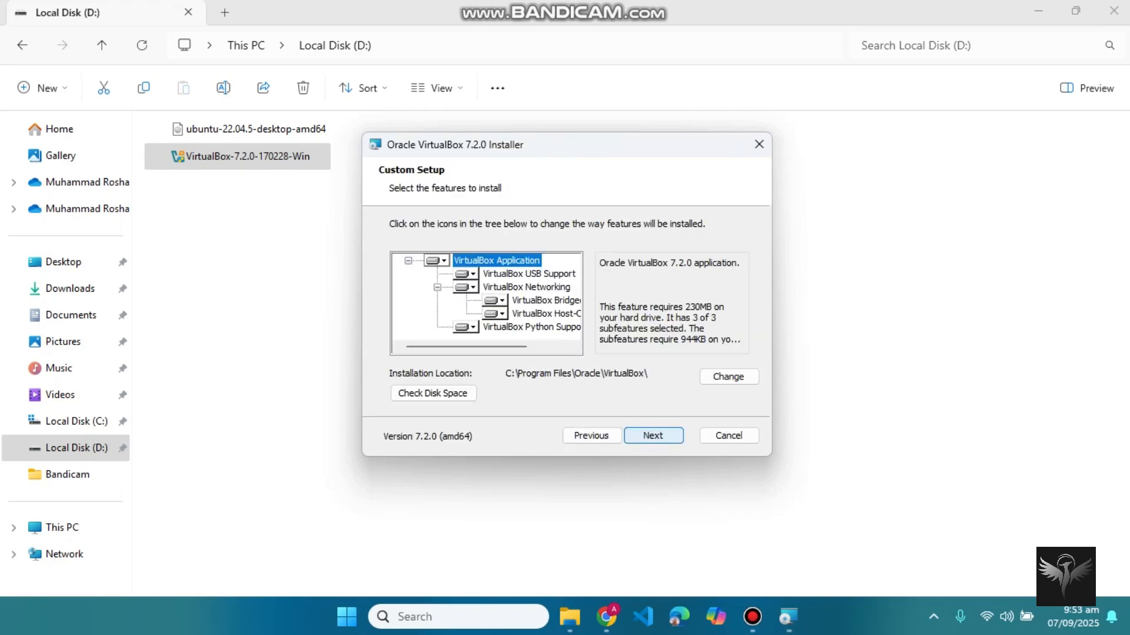
key("Return")
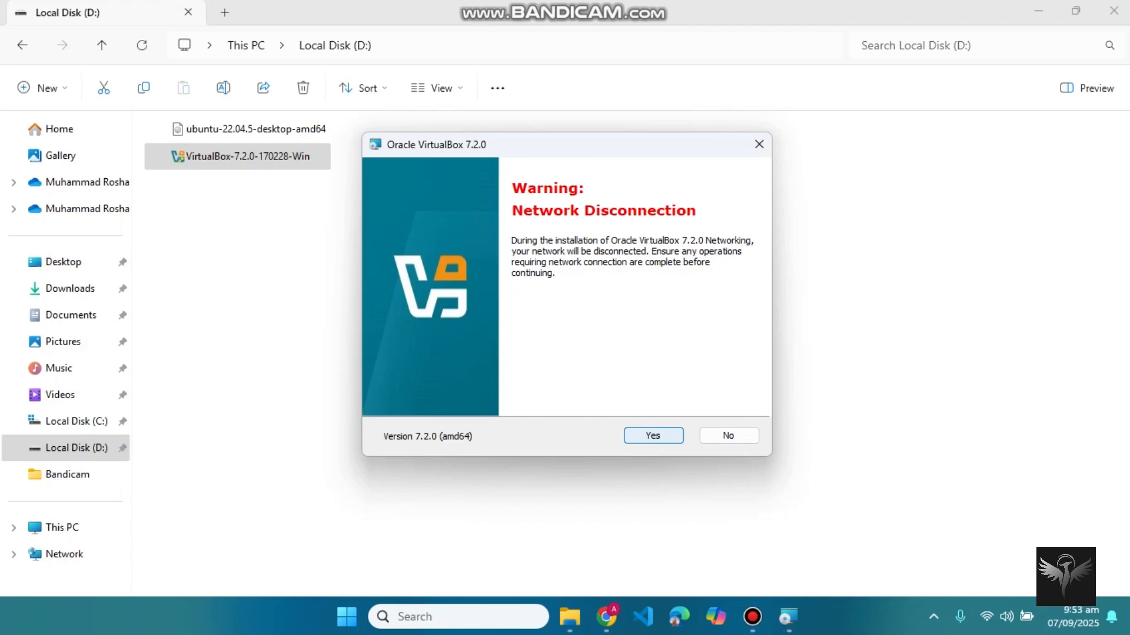
key("Return")
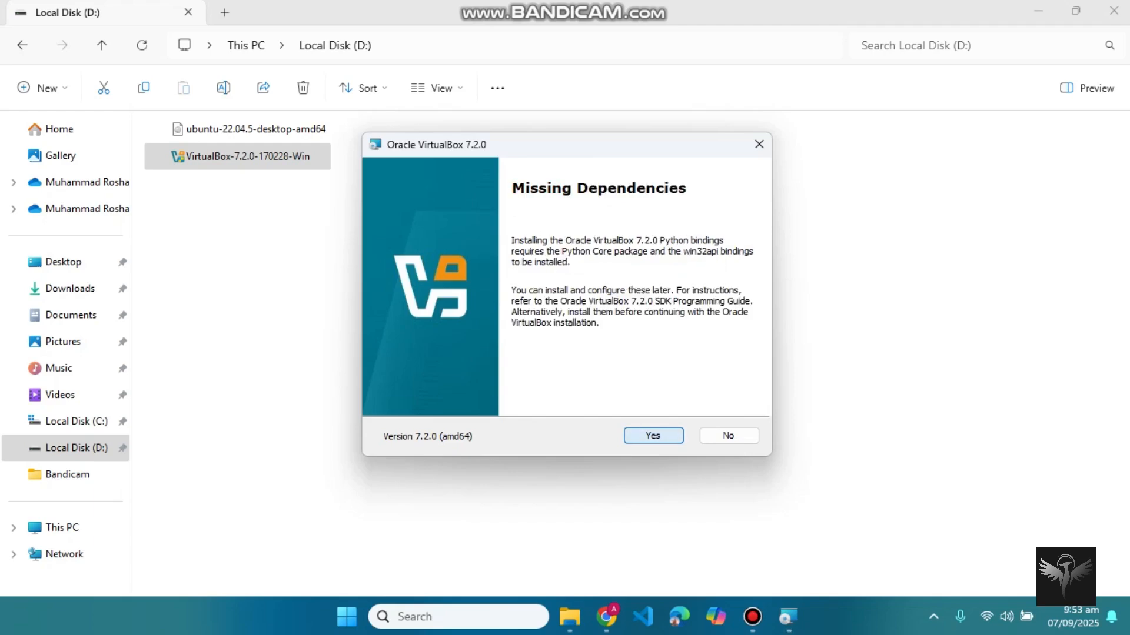
key("Return")
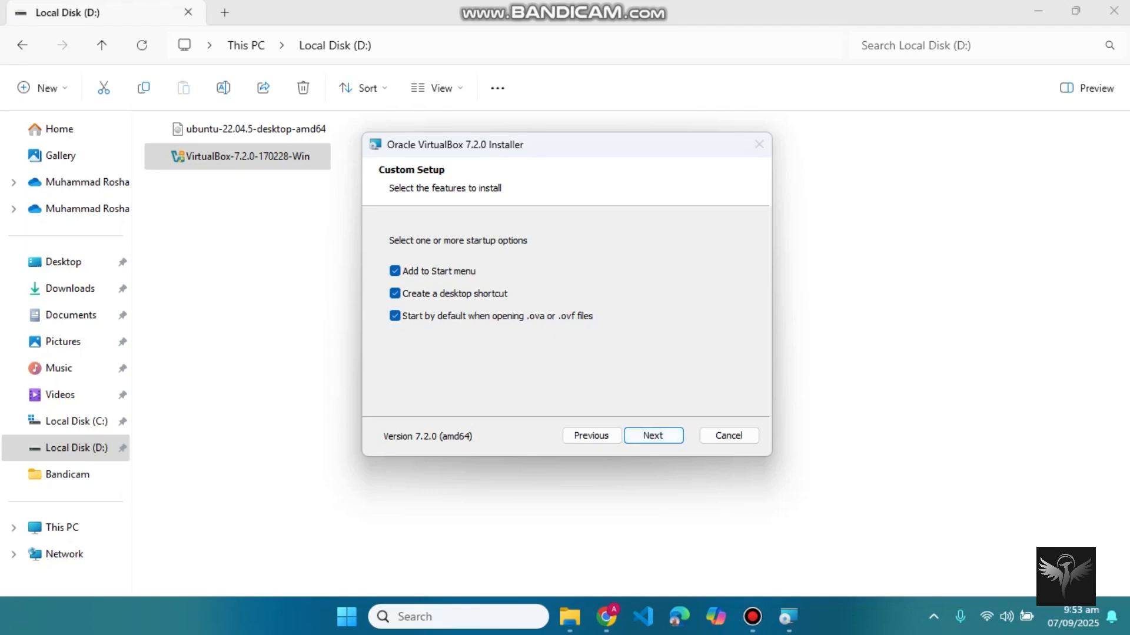
key("Return")
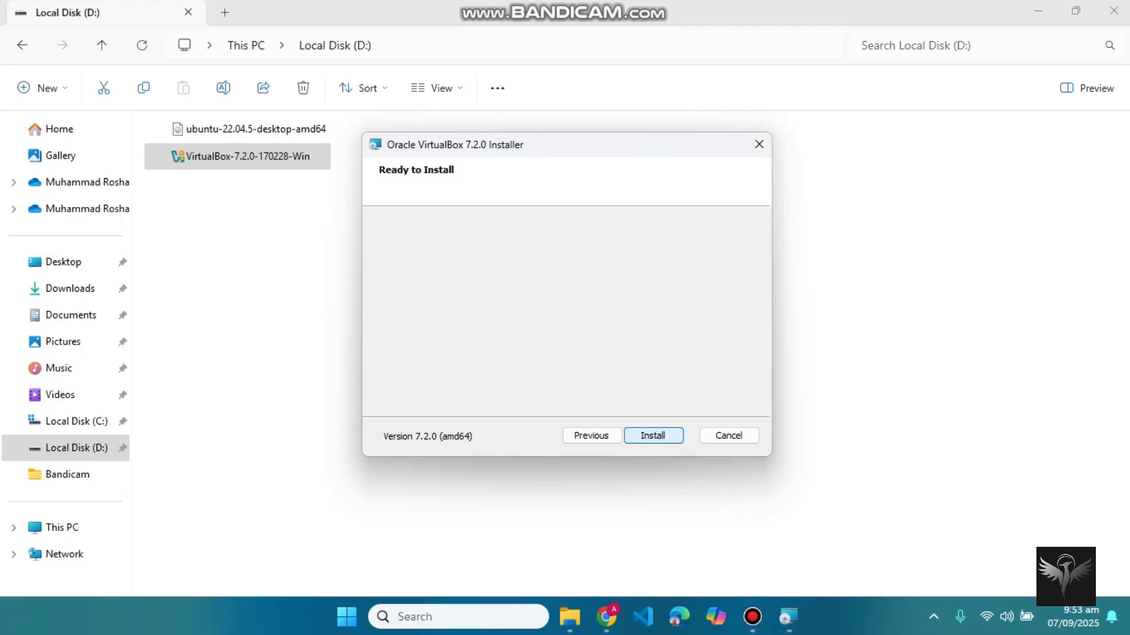
key("Return")
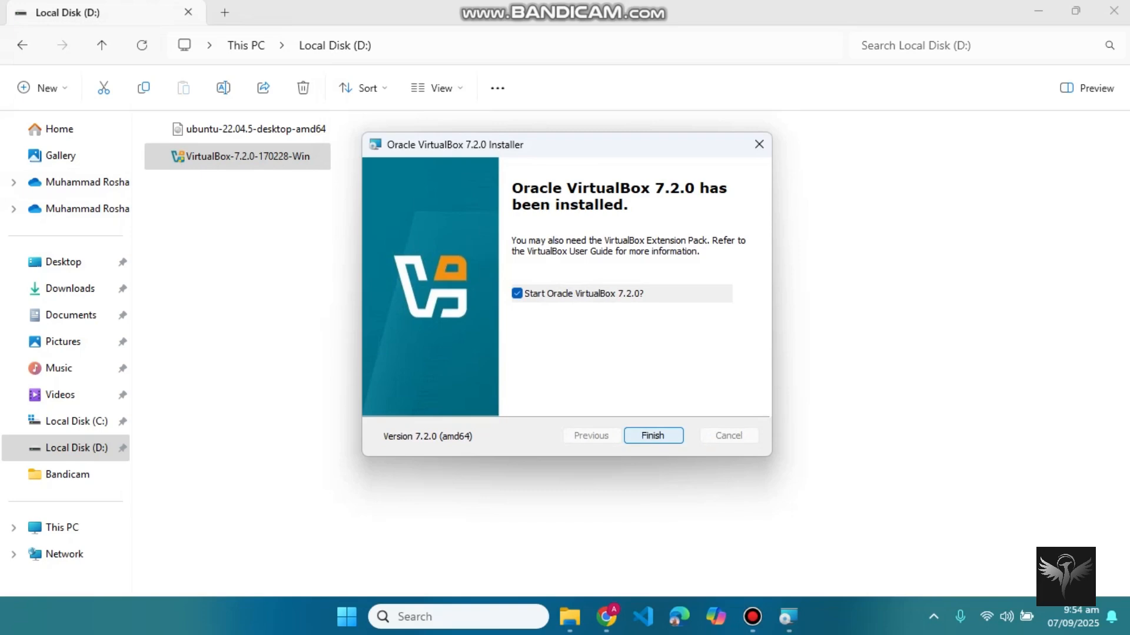
key("Return")
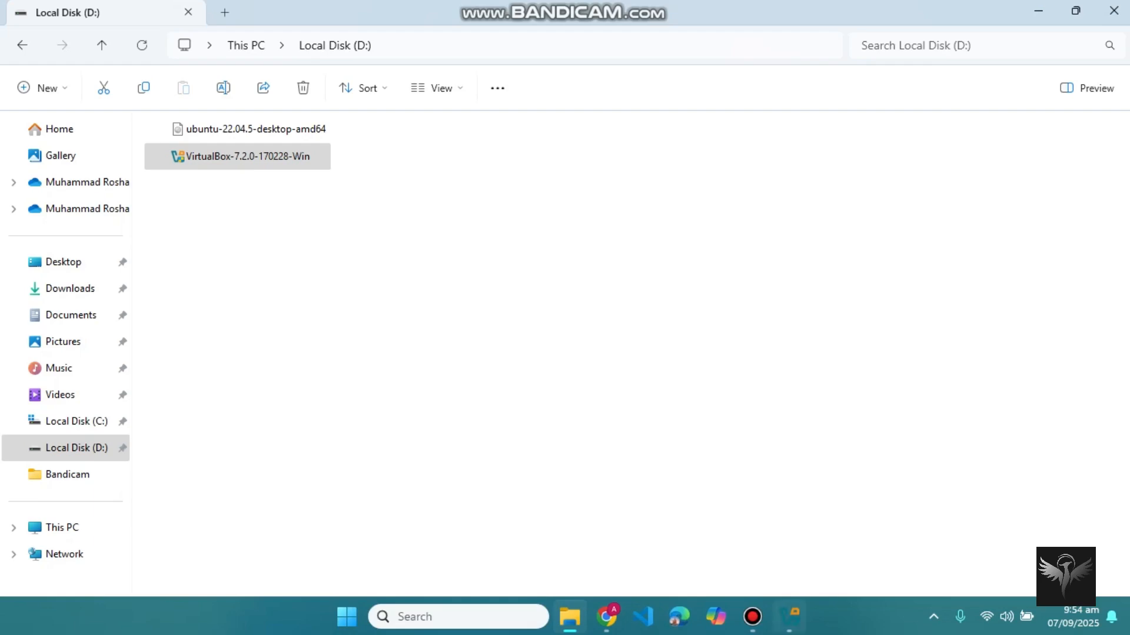
Step: Start a new virtual machine named Ubuntu
mouse_move(790, 616)
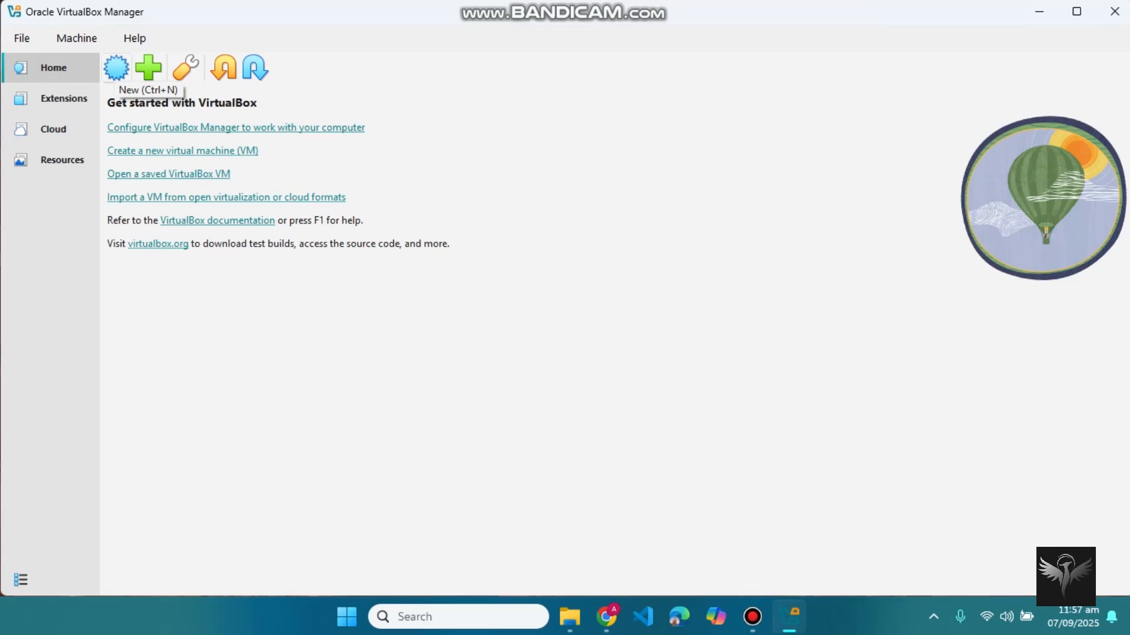
left_click(116, 68)
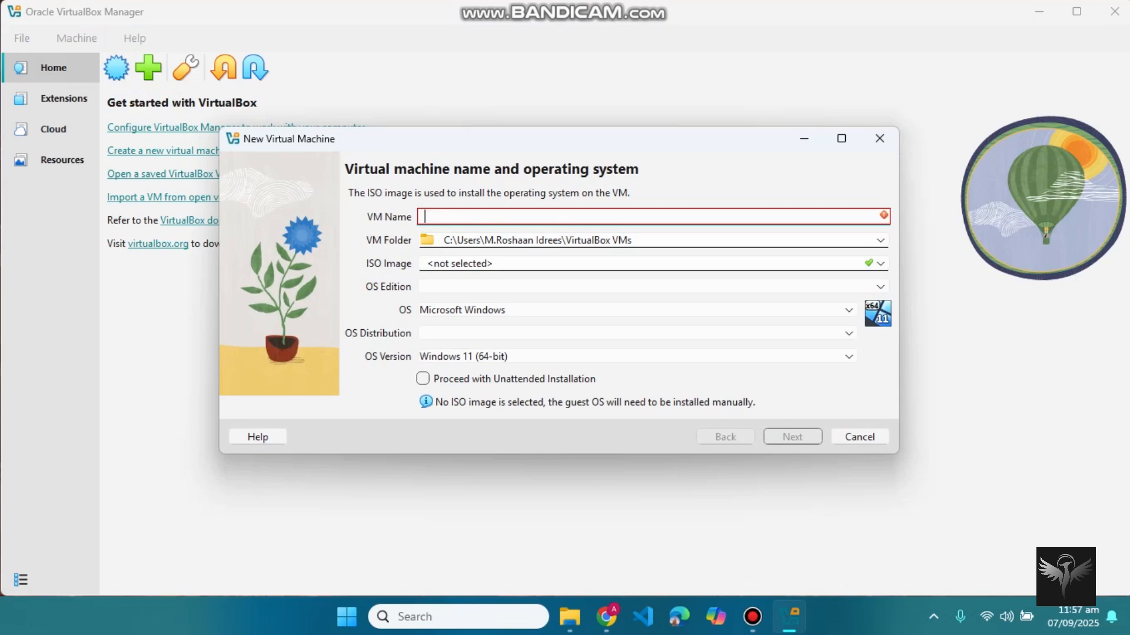
type("U")
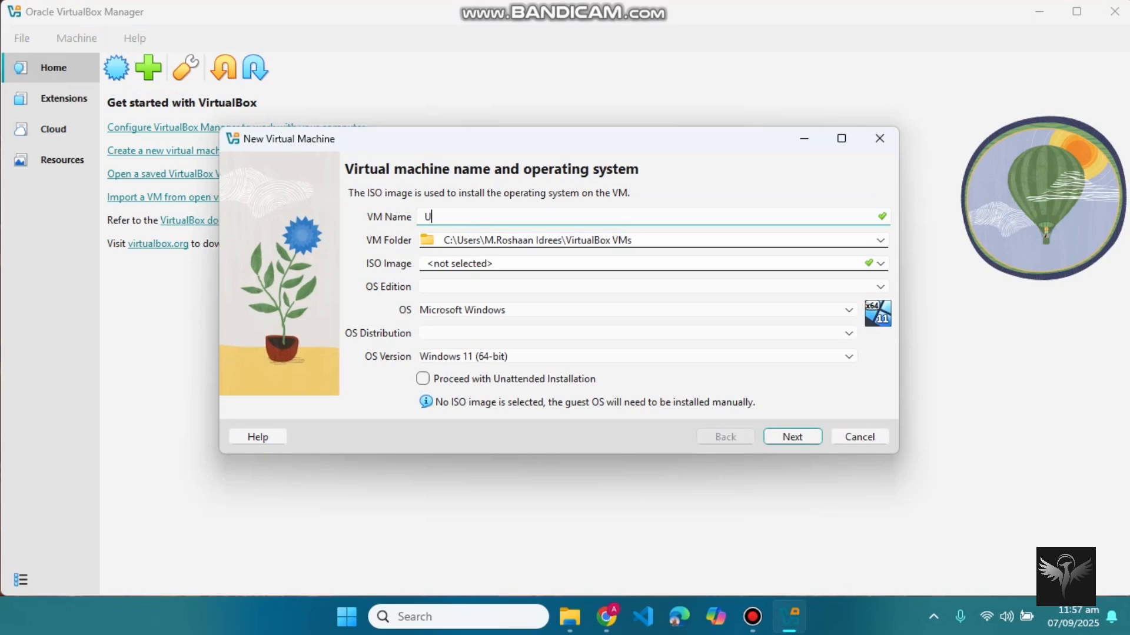
type("buntu")
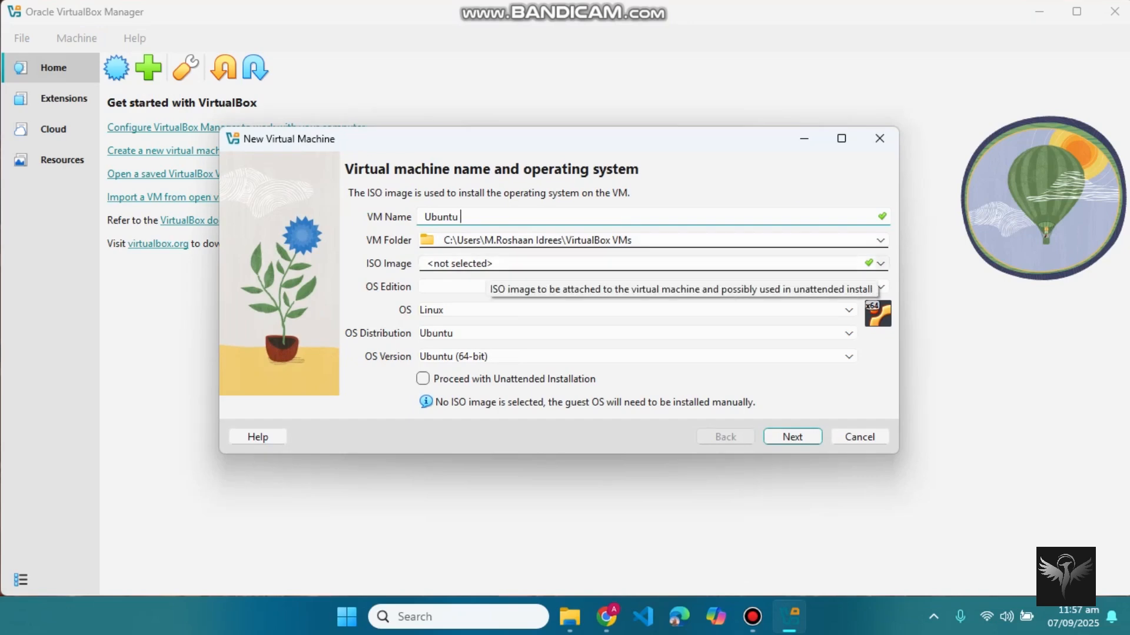
Step: Attach ubuntu-22.04.5-desktop-amd64.iso from D: as the ISO image and continue
left_click(880, 263)
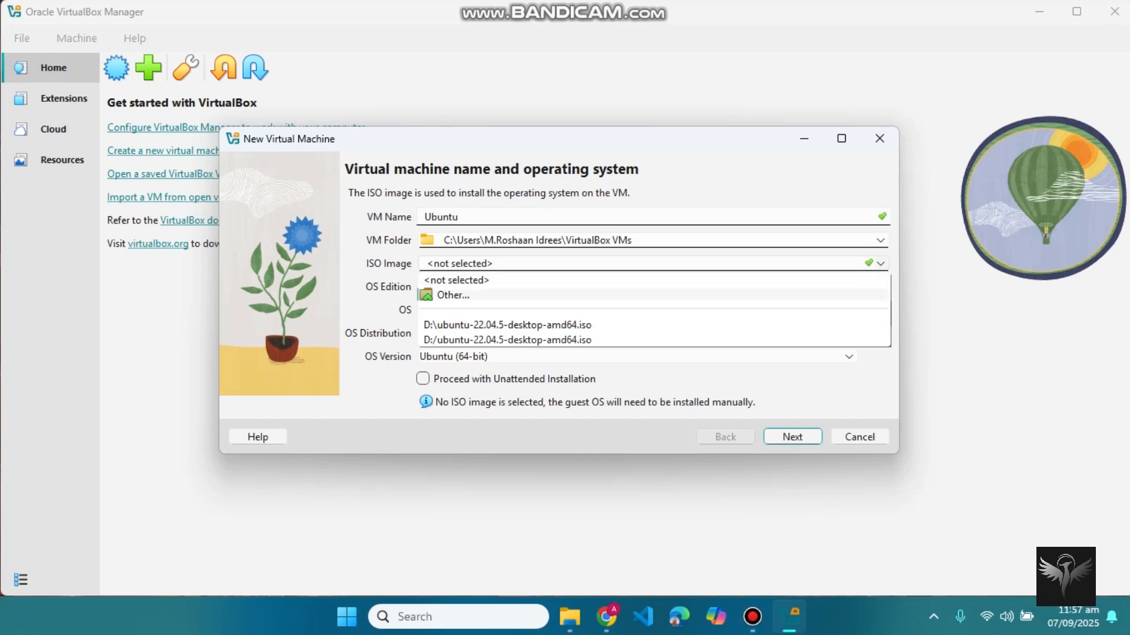
left_click(454, 295)
left_click(413, 301)
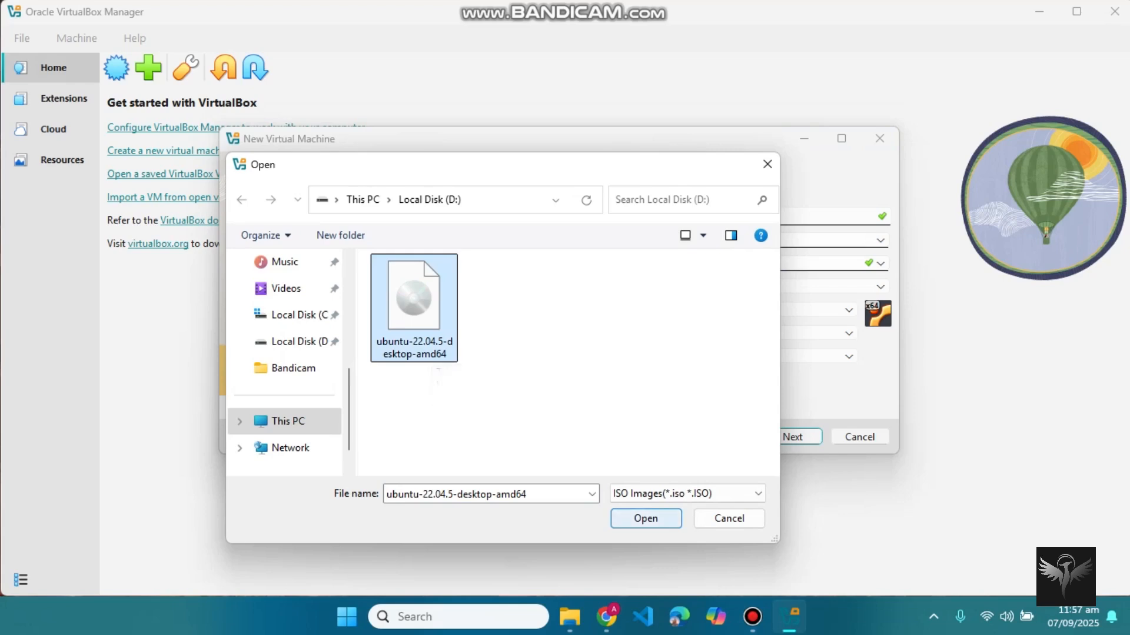
left_click(645, 519)
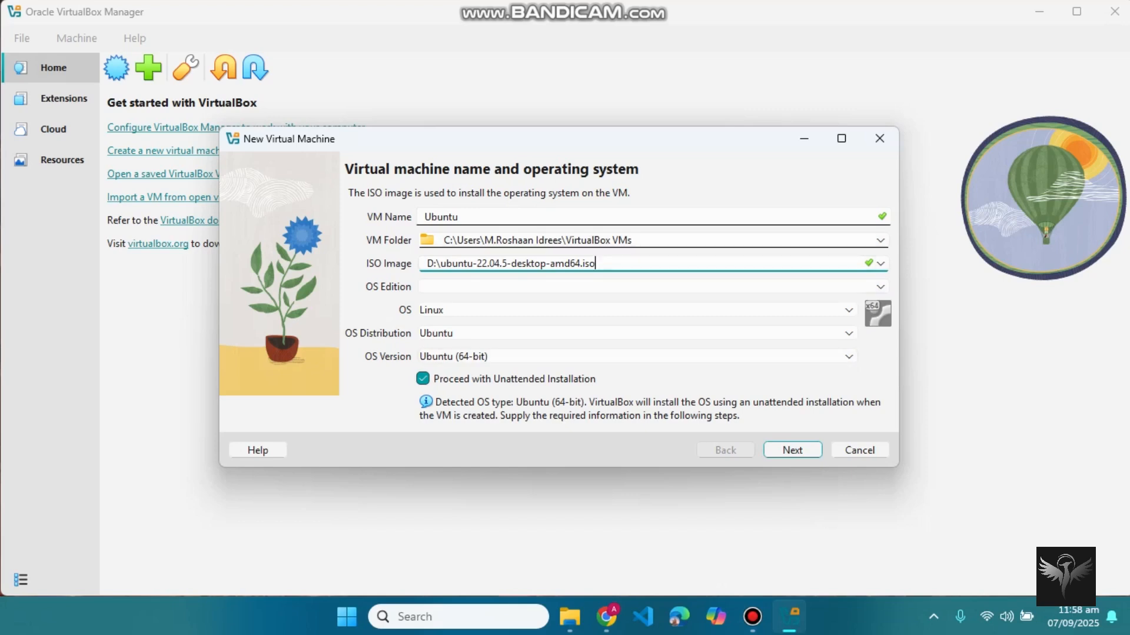
key("Return")
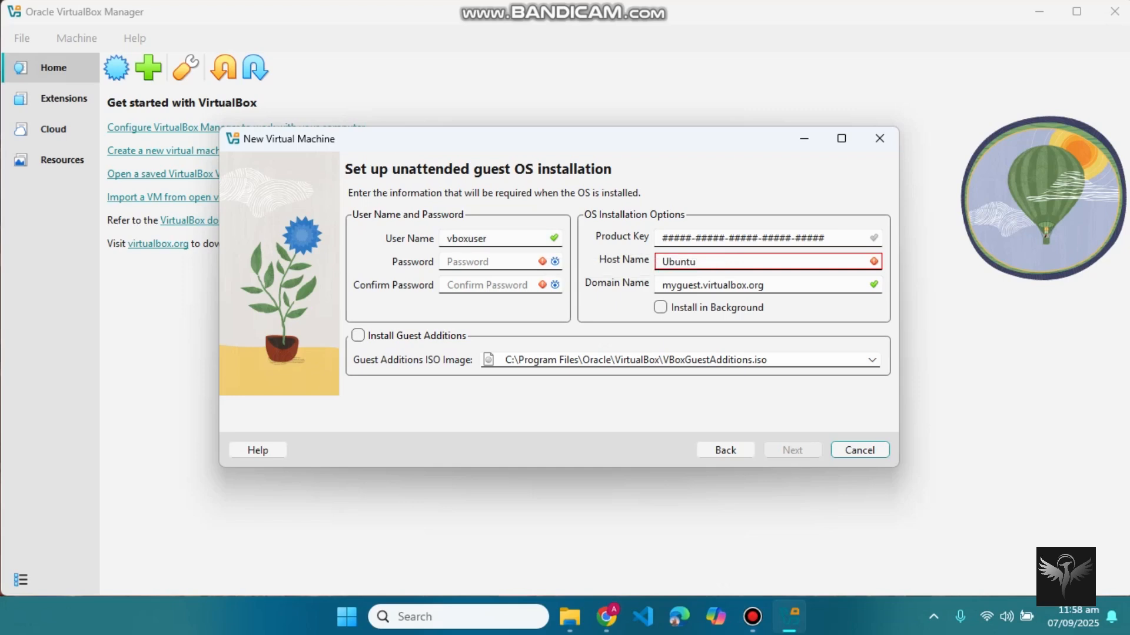
Step: Replace the default vboxuser with the guest user name and enter a matching password twice
left_click(520, 239)
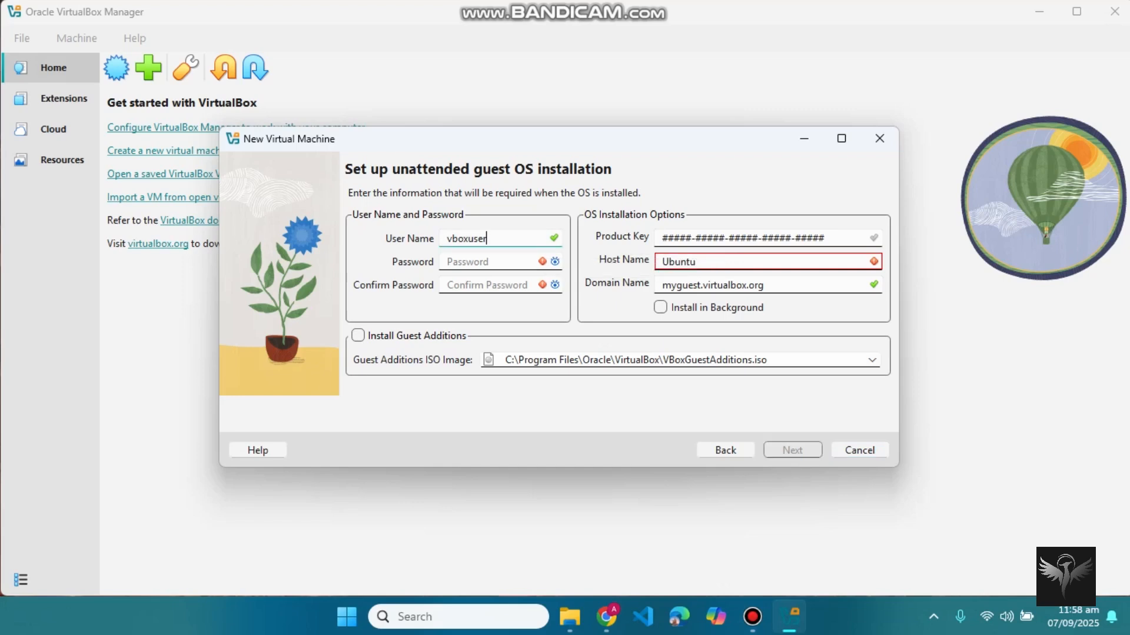
key("BackSpace")
key("BackSpace")
key("BackSpace")
key("BackSpace")
key("BackSpace")
key("BackSpace")
key("BackSpace")
key("BackSpace")
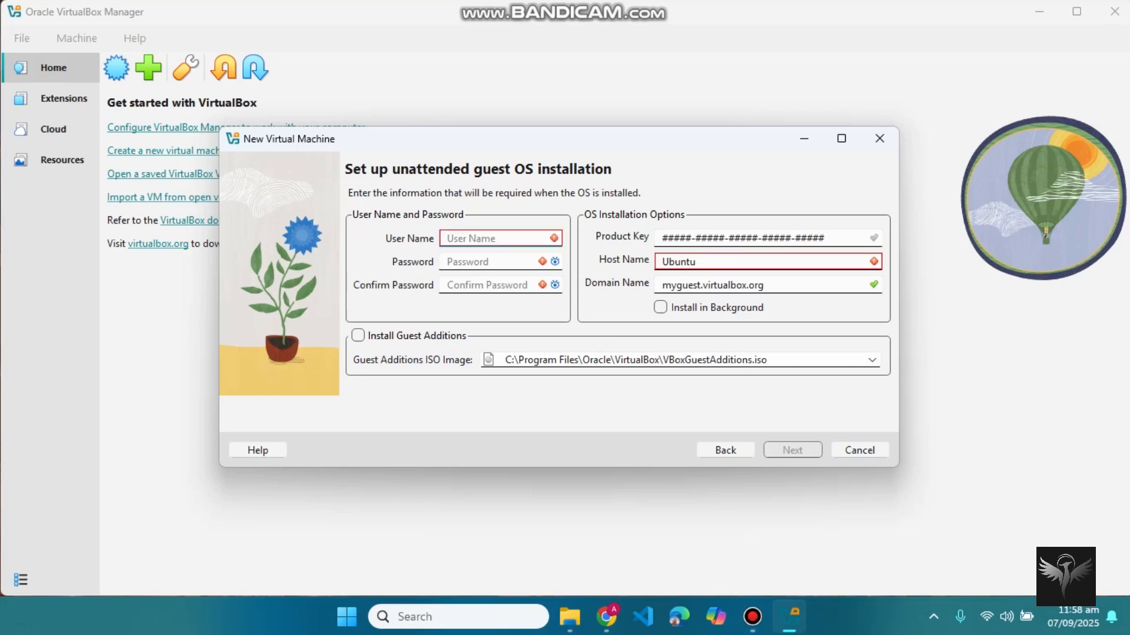
type("A")
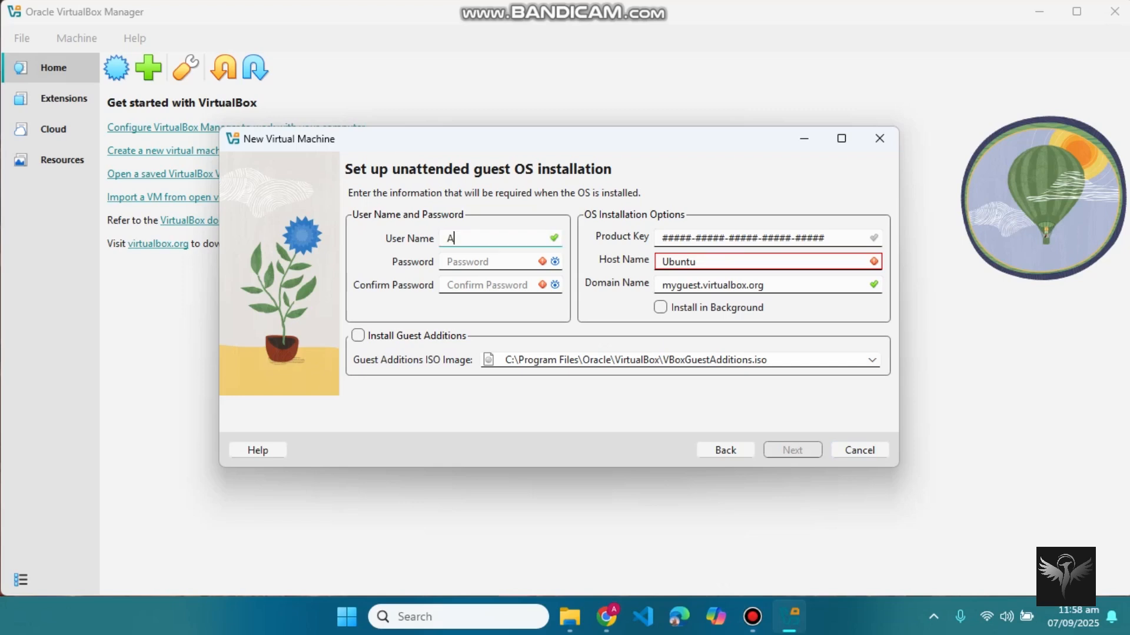
type("lex")
left_click(492, 261)
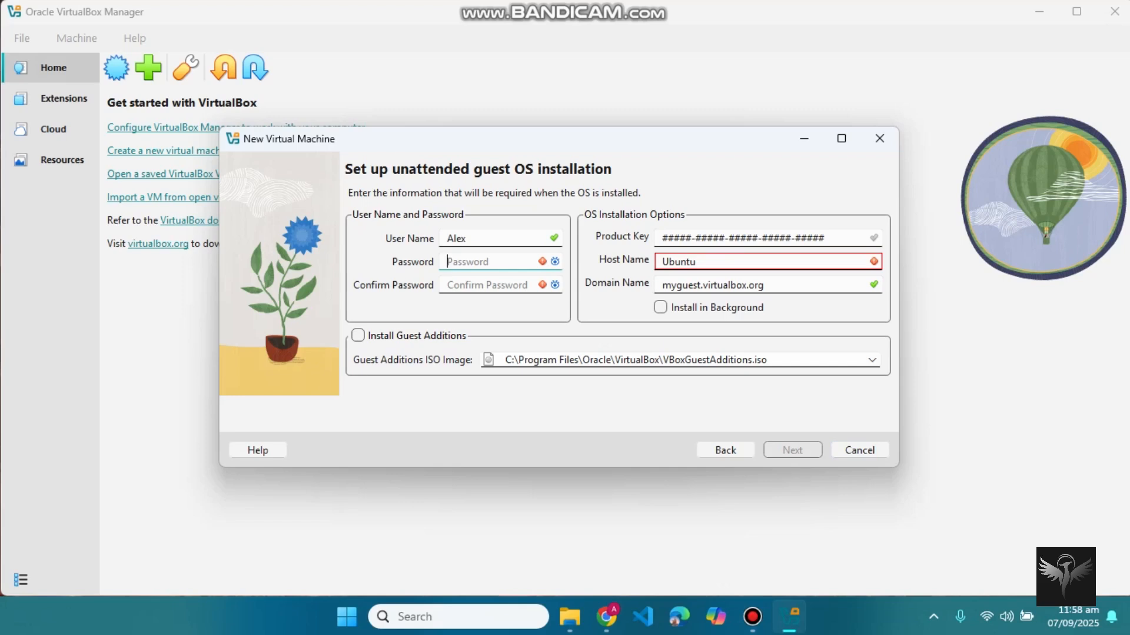
type("12345")
key("Tab")
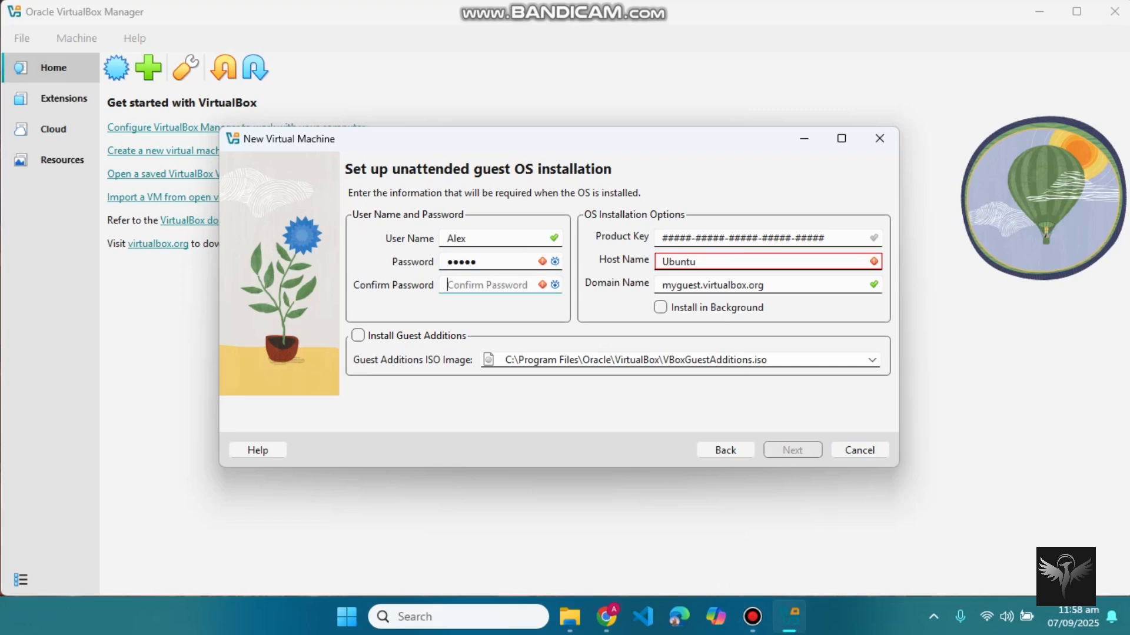
type("12345")
Step: Remove the trailing space from the host name and enable Install Guest Additions
left_click(699, 262)
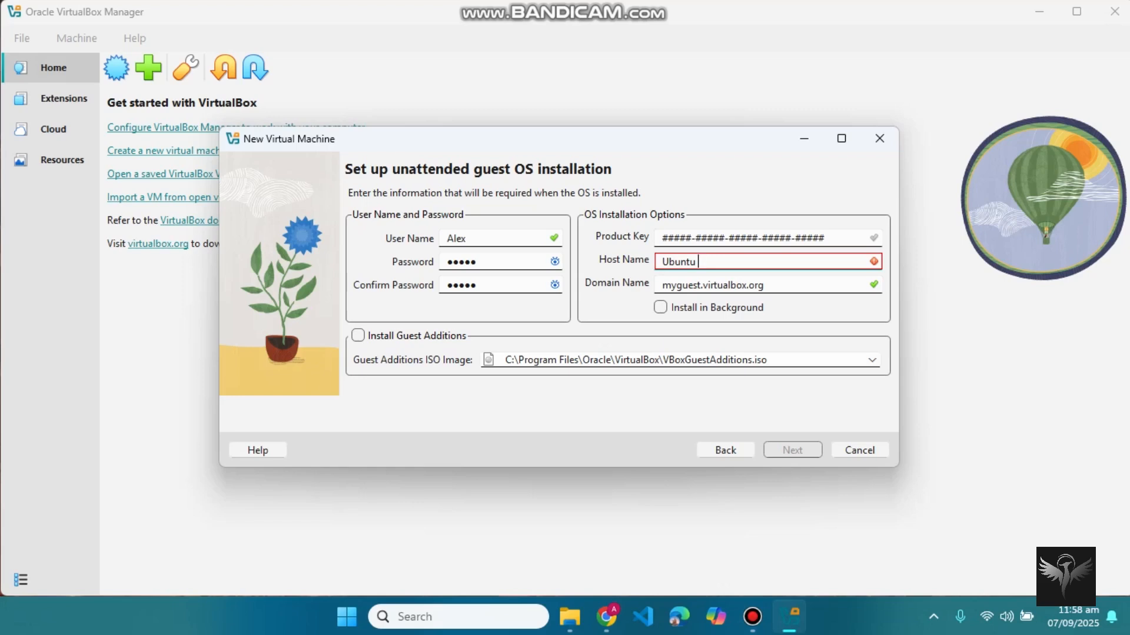
key("BackSpace")
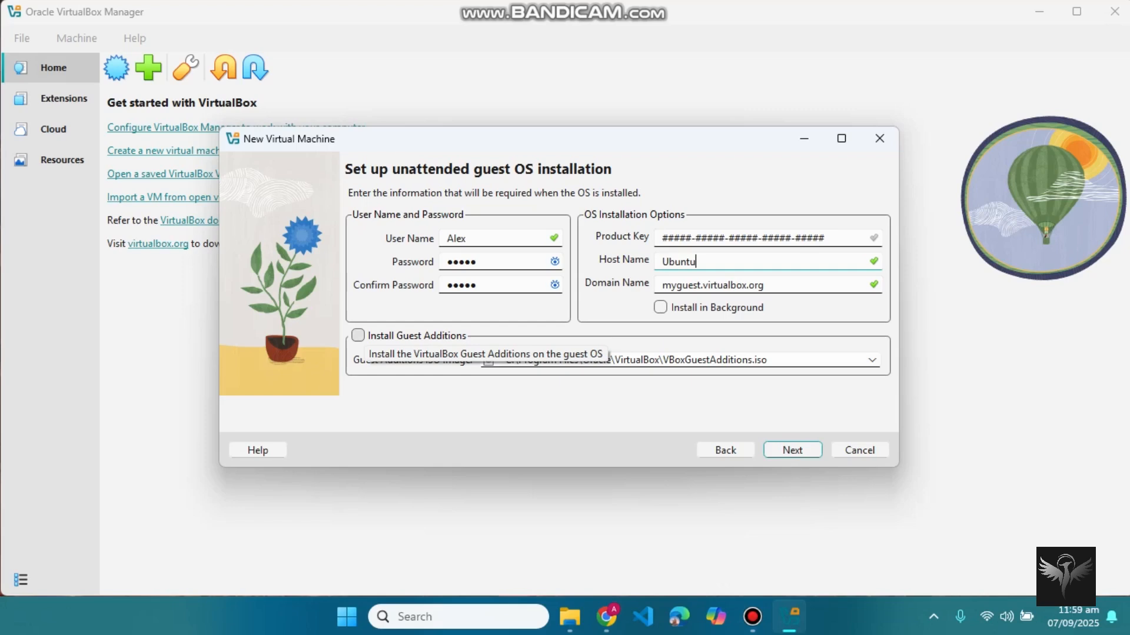
left_click(358, 335)
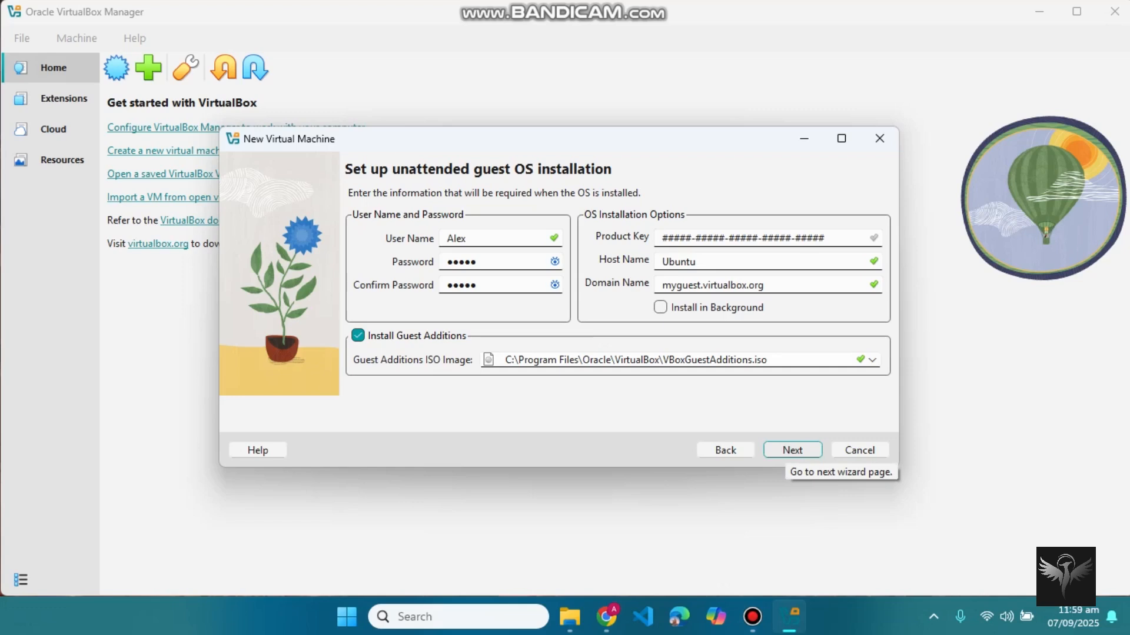
left_click(792, 450)
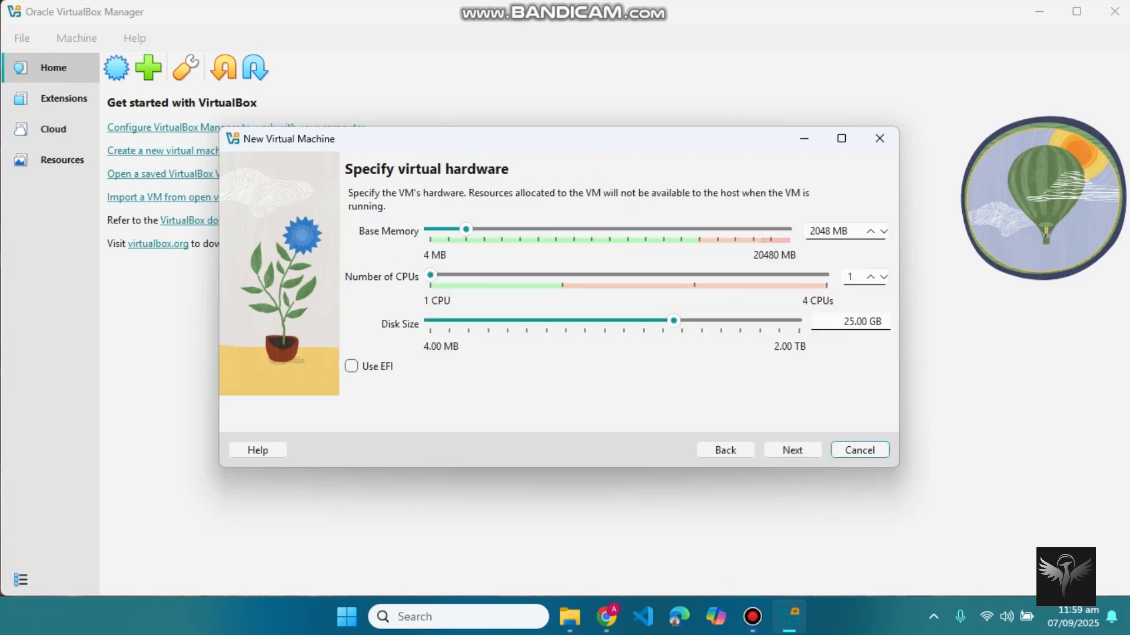
Step: Raise base memory to 11048 MB and set the disk size field to 40 GB
left_click(792, 518)
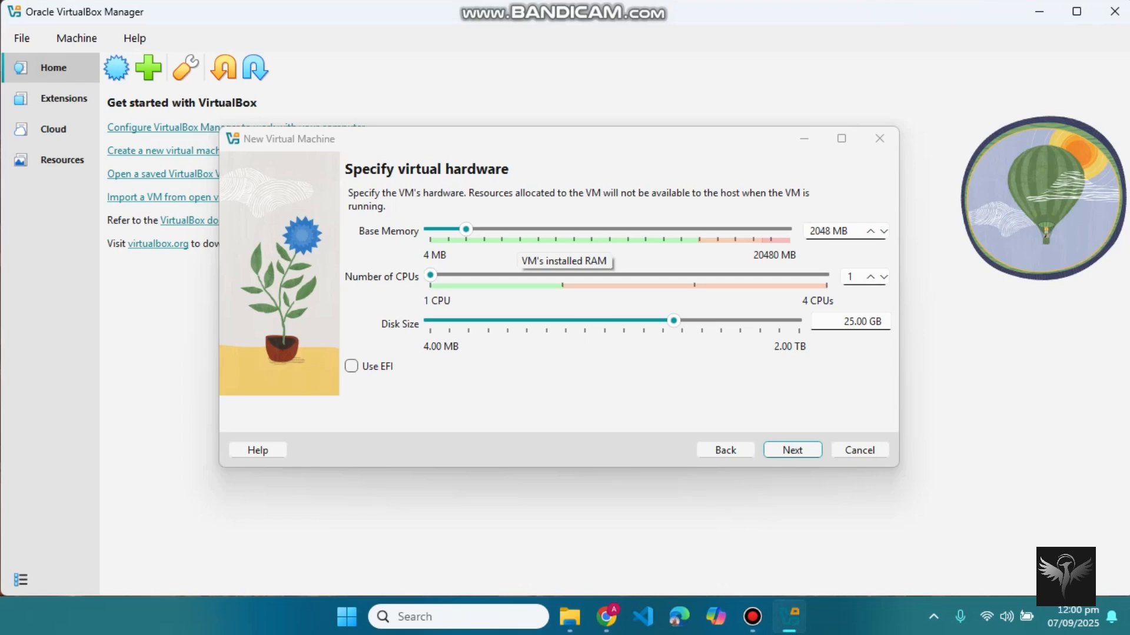
left_click_drag(466, 229, 624, 229)
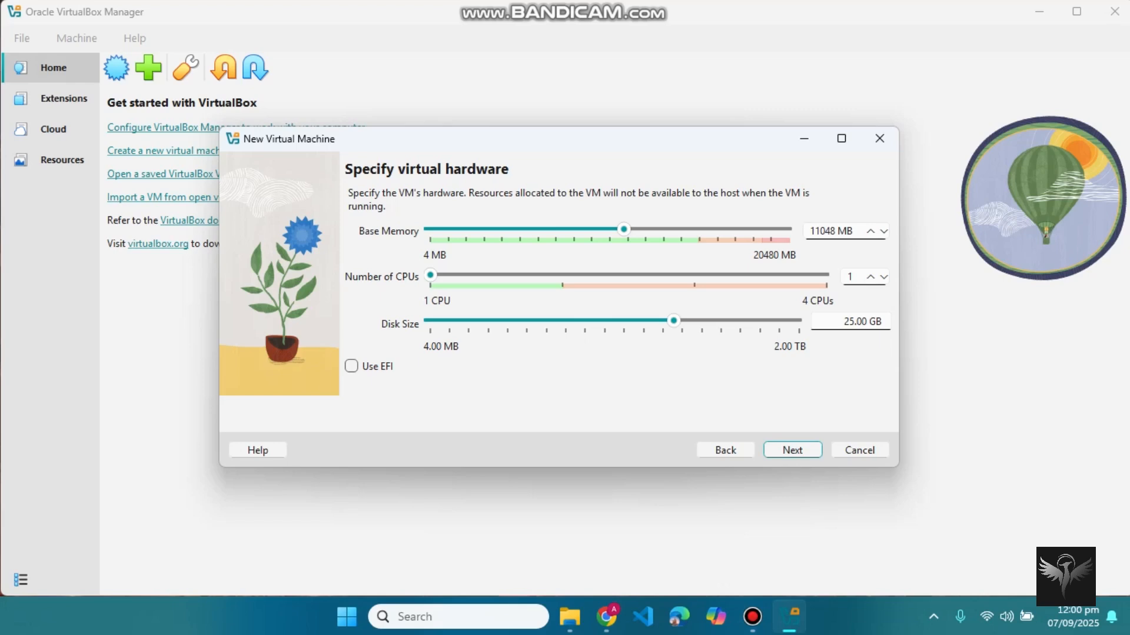
left_click(717, 320)
left_click_drag(717, 321, 673, 321)
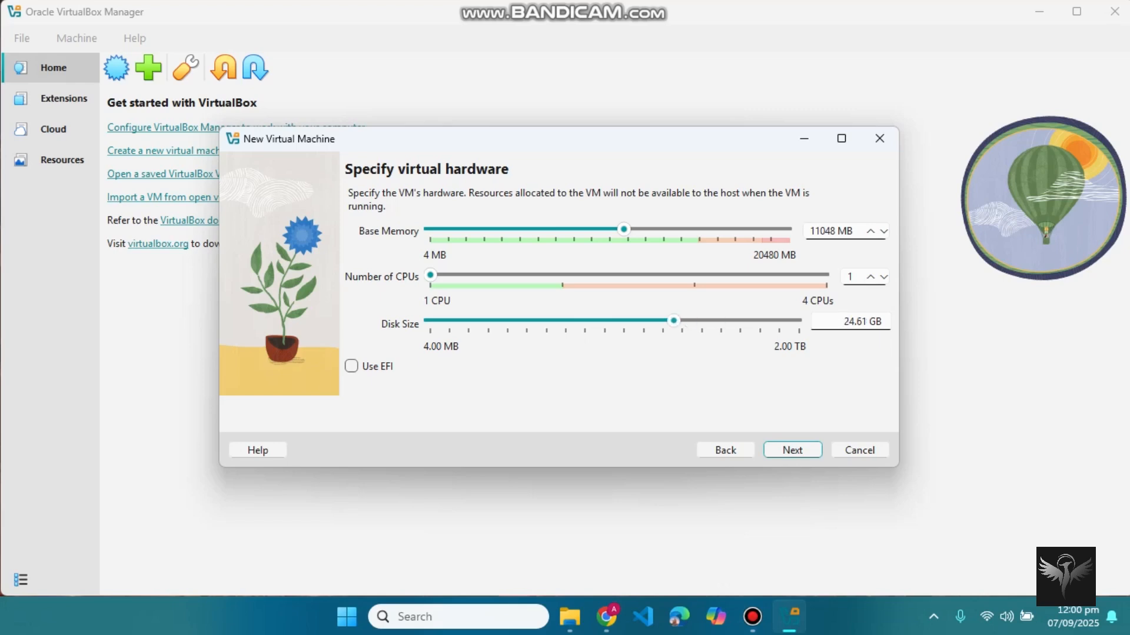
left_click(866, 322)
key("BackSpace")
key("BackSpace")
key("BackSpace")
key("BackSpace")
type("40")
key("Left")
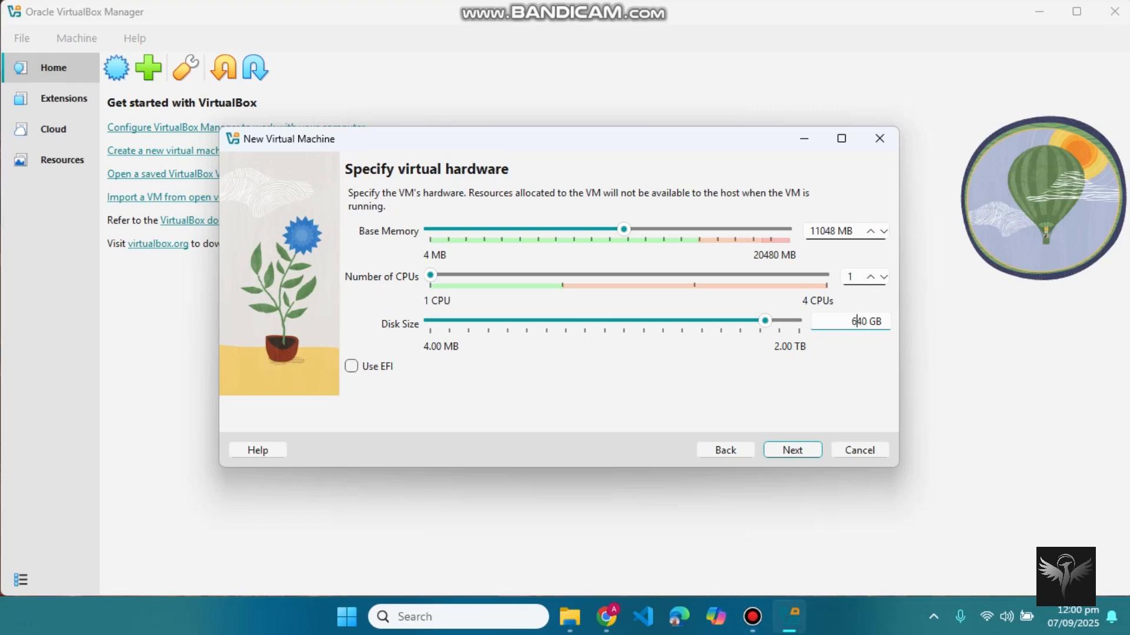
key("BackSpace")
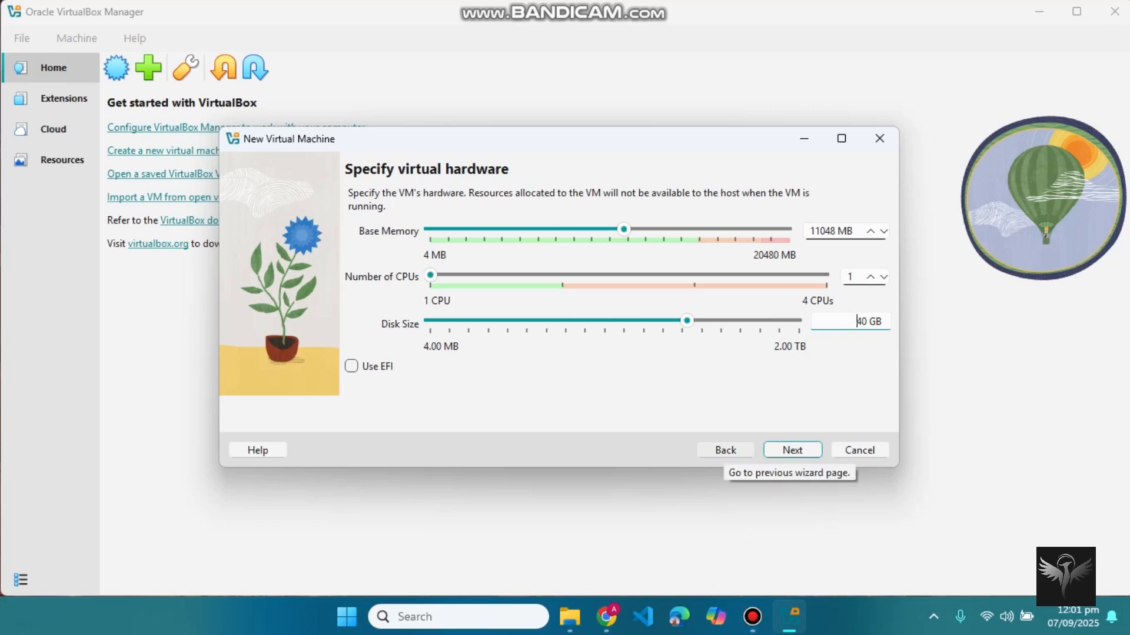
left_click(725, 450)
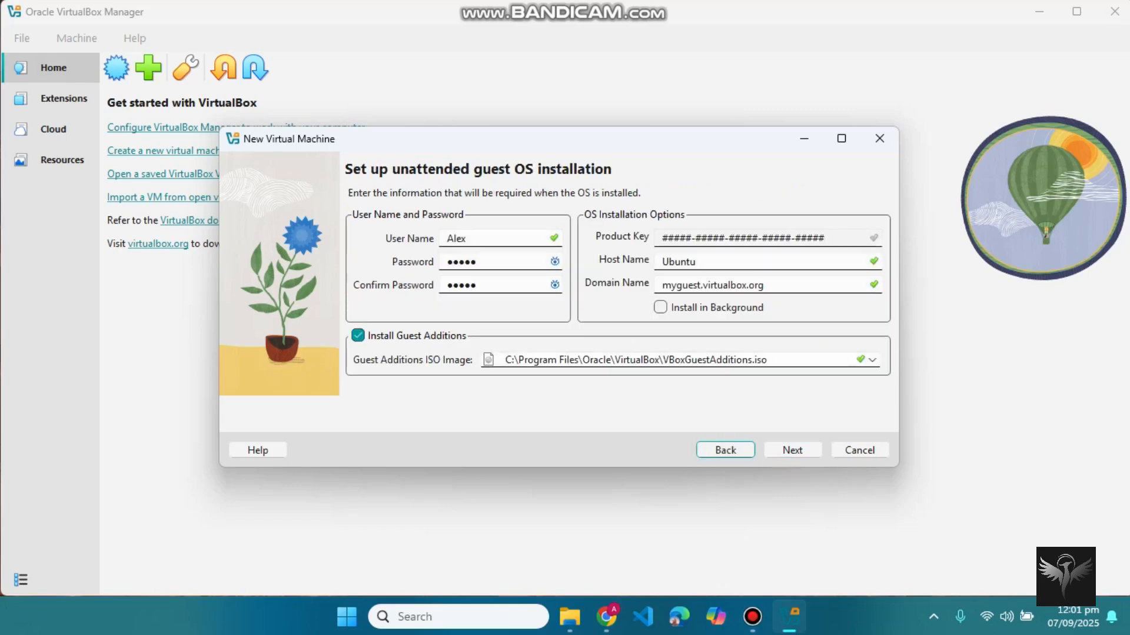
left_click(726, 450)
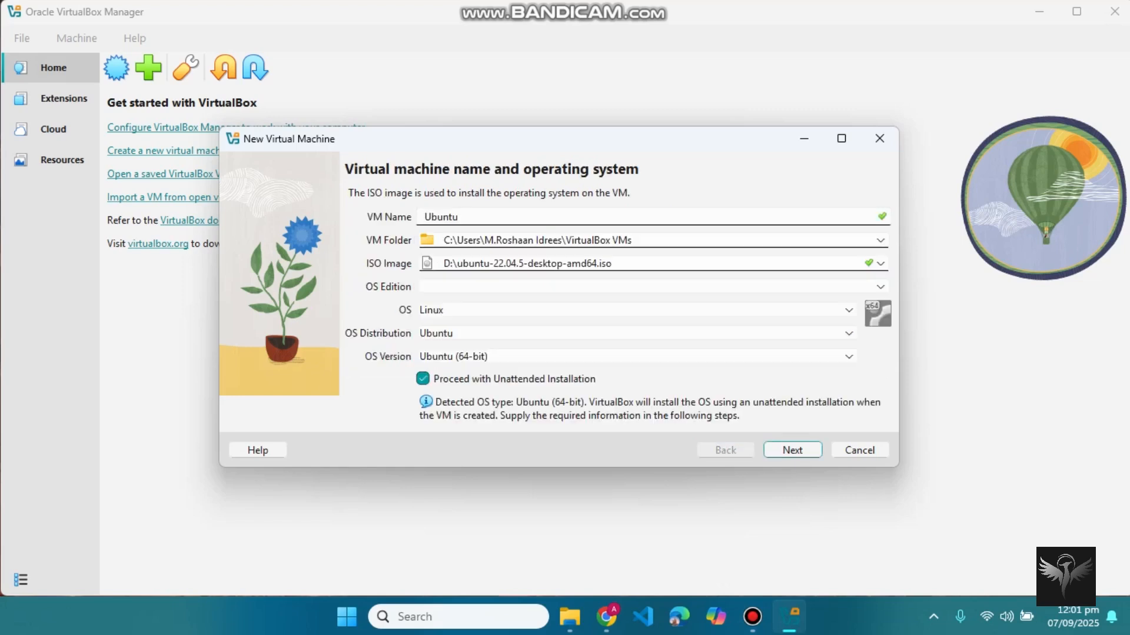
left_click(792, 450)
left_click(792, 450)
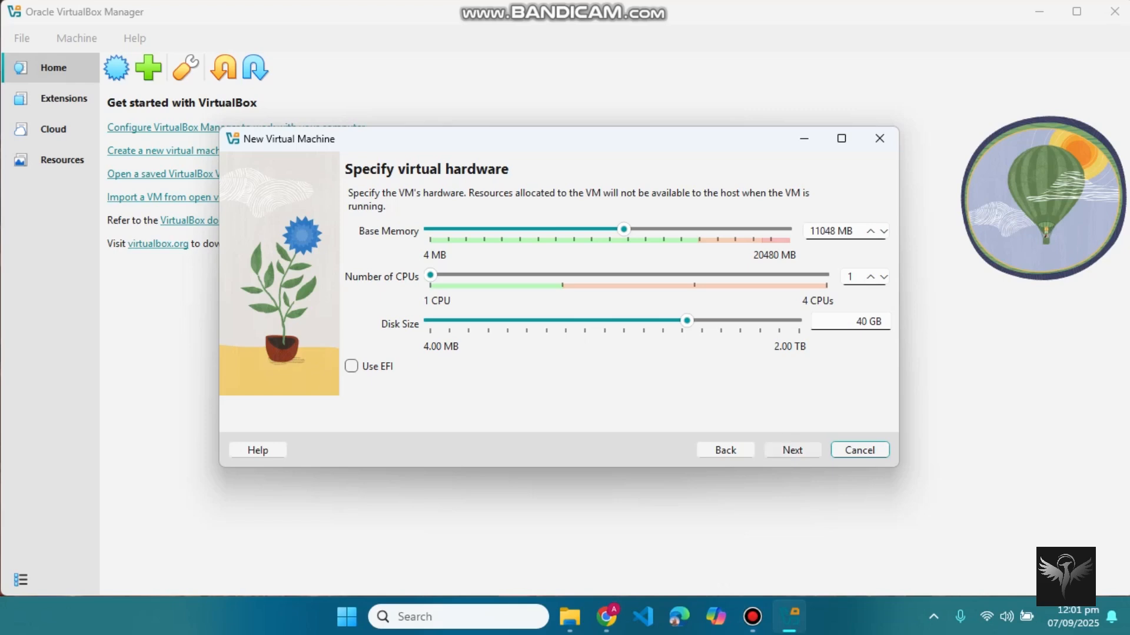
Step: Review the summary and finish creating and starting the Ubuntu VM
left_click(793, 450)
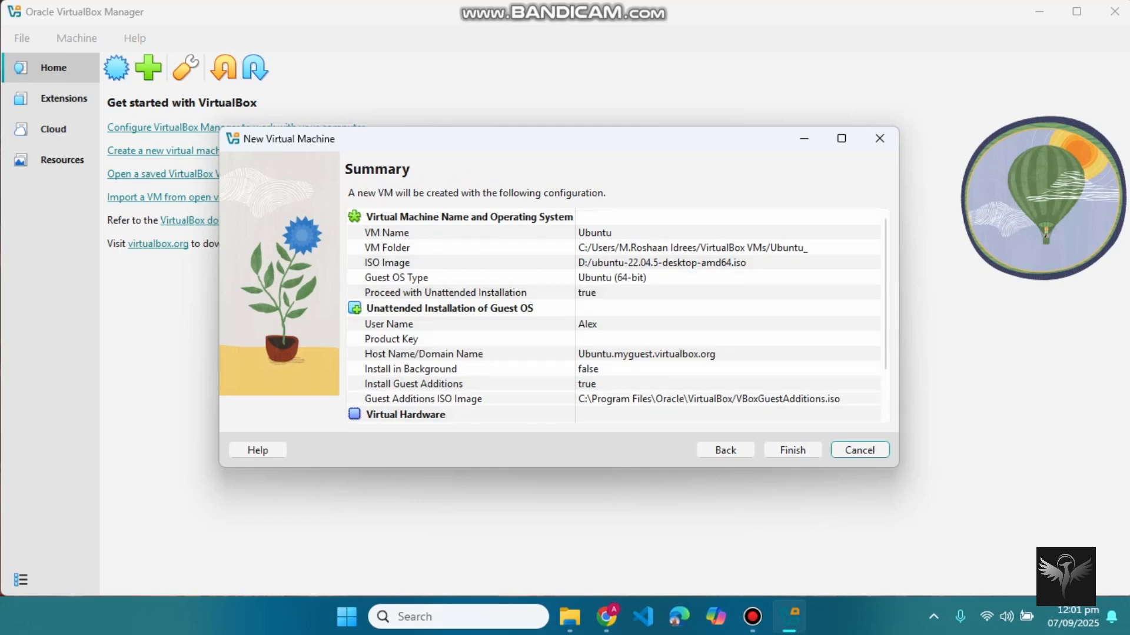
left_click(793, 450)
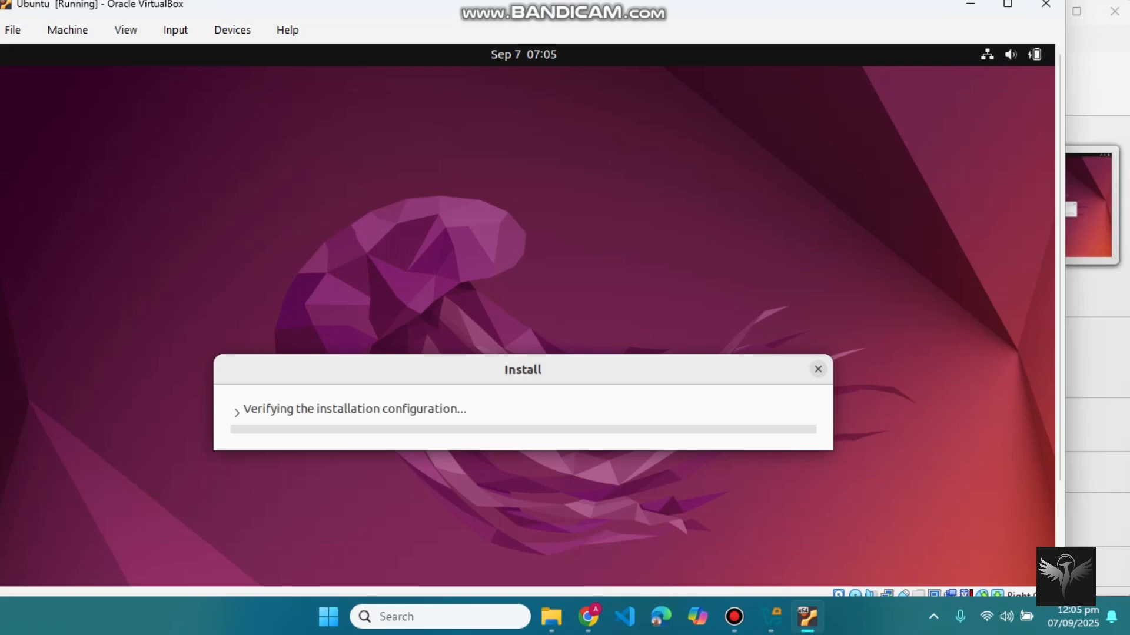
Step: Put the running Ubuntu VM window into full-screen mode and accept the Switch prompt
left_click(126, 29)
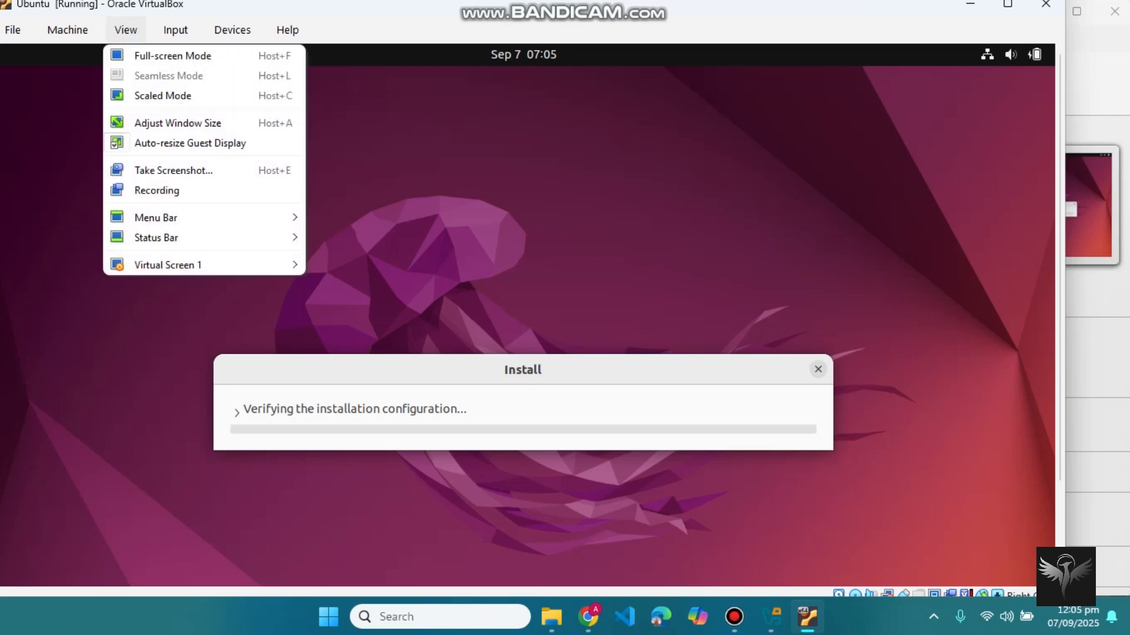
left_click(173, 56)
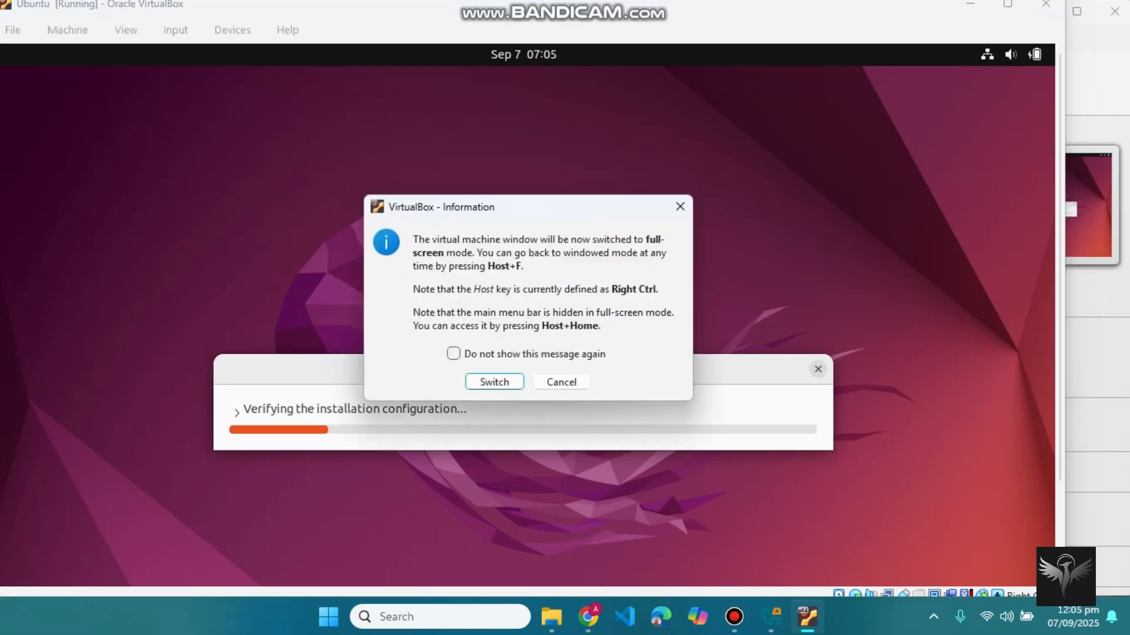
key("Return")
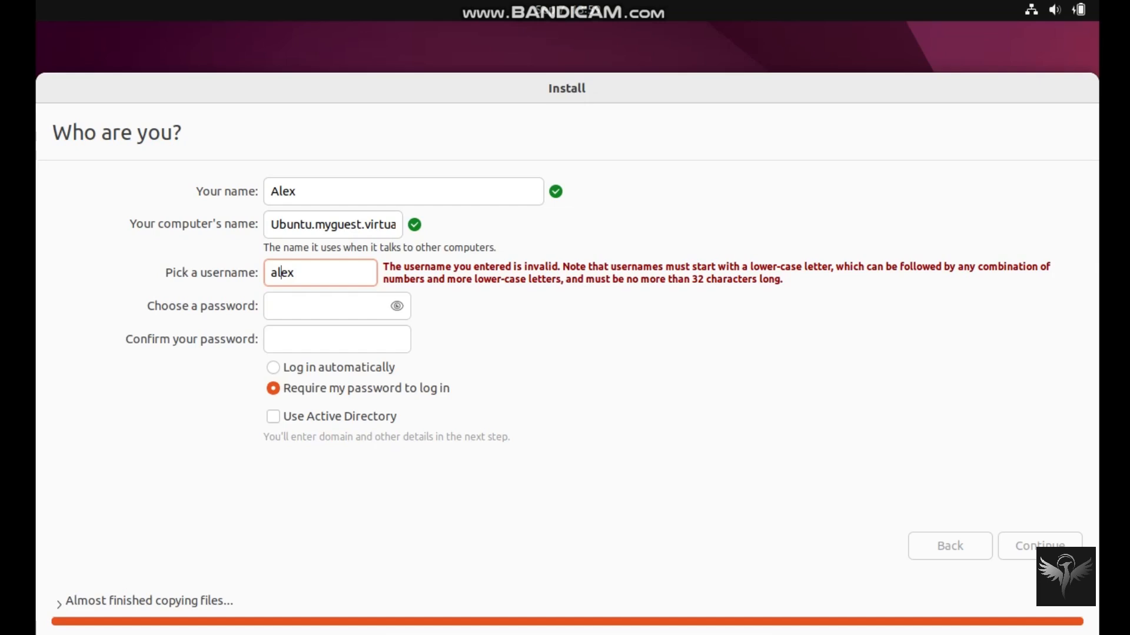
Step: Change the username's last letter to 'x', enter the account password twice, and continue installing
key("BackSpace")
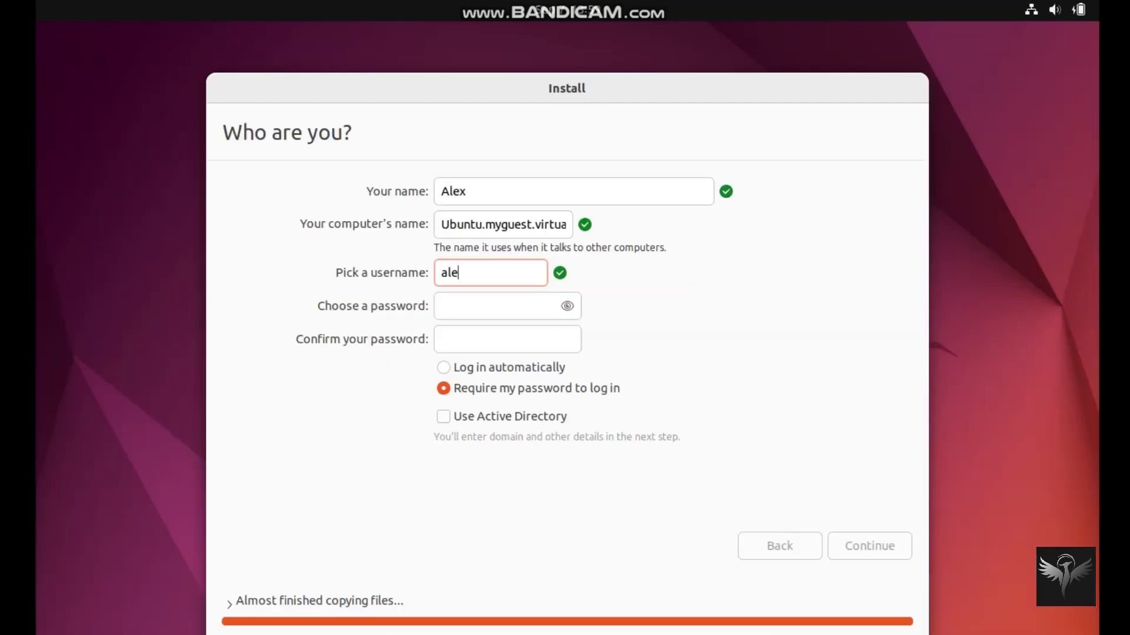
type("x")
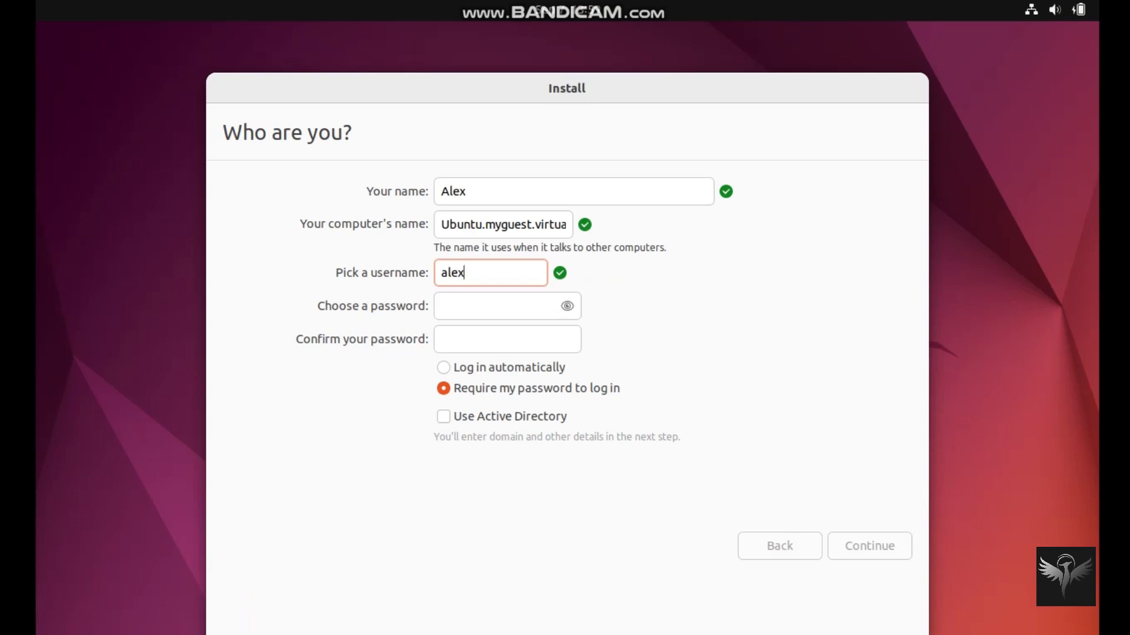
left_click(441, 306)
type("•••••")
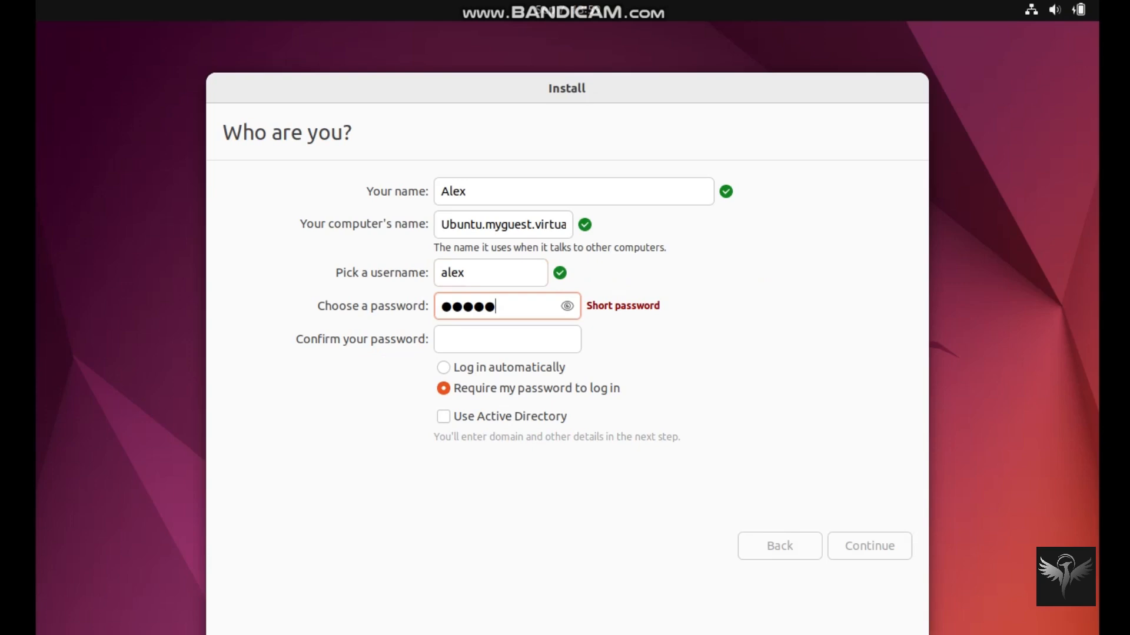
left_click(442, 340)
type("•••")
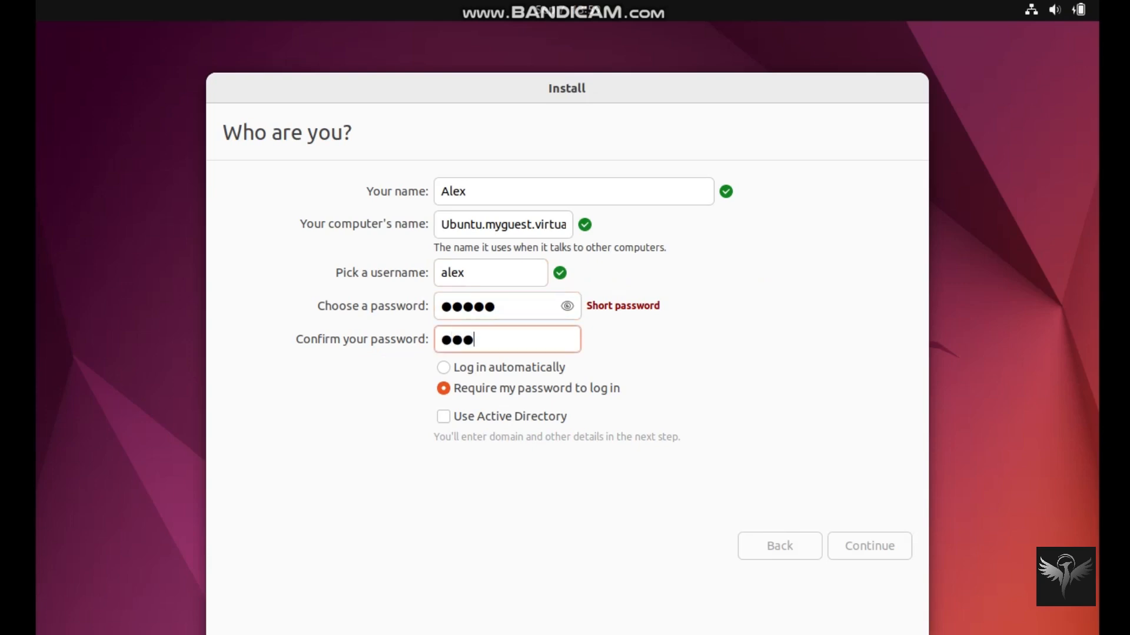
type("••")
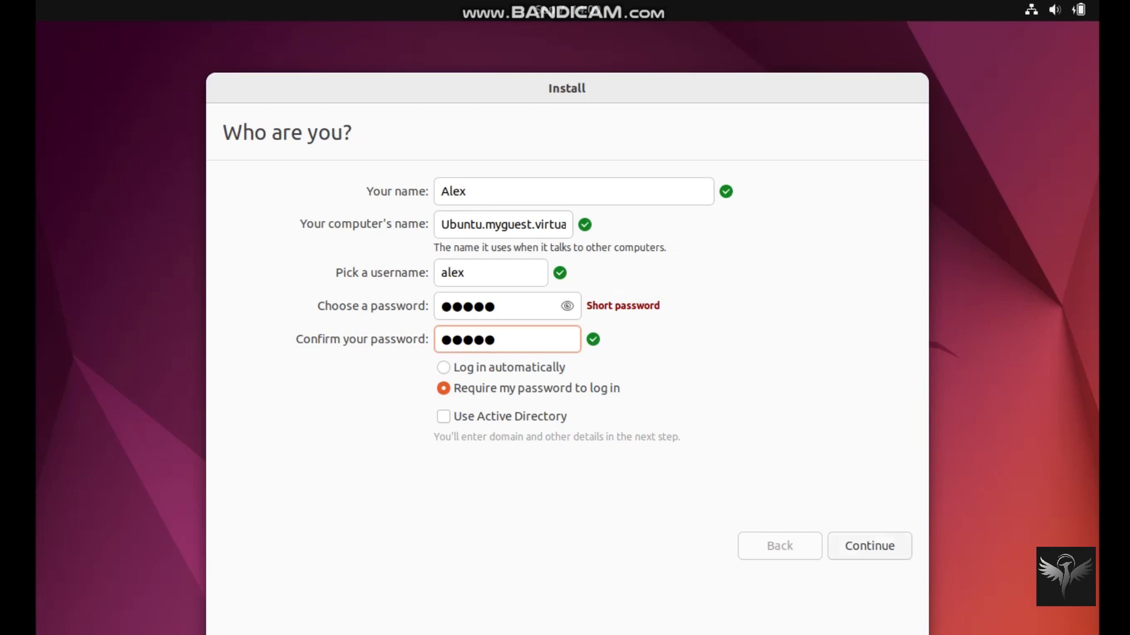
left_click(869, 546)
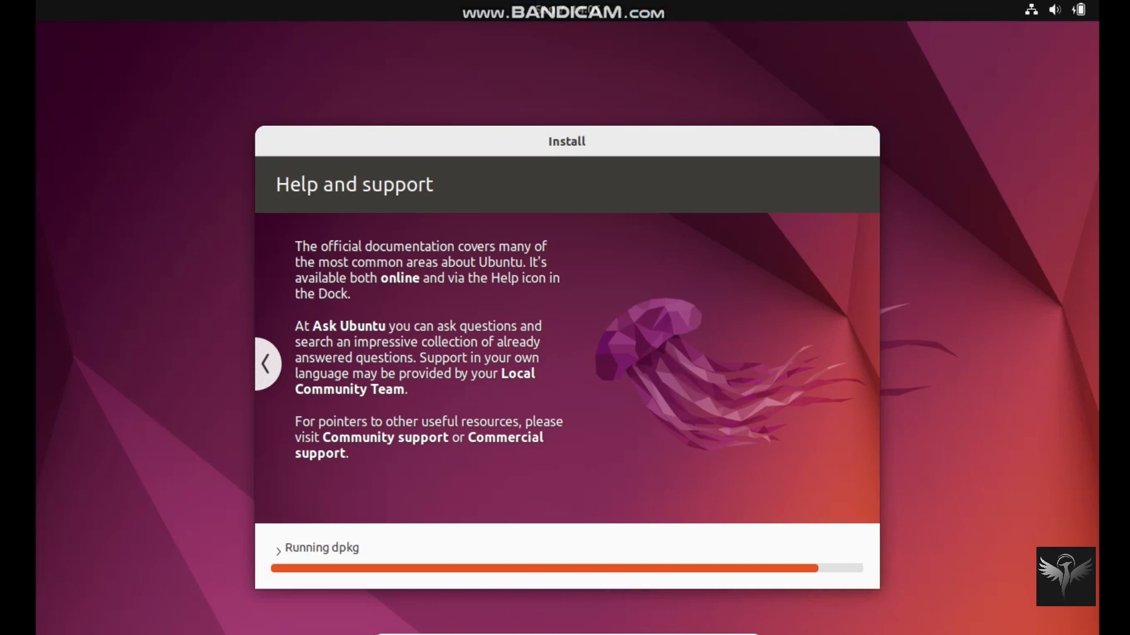
Step: Page back through the installer slideshow to its first slide
left_click(265, 364)
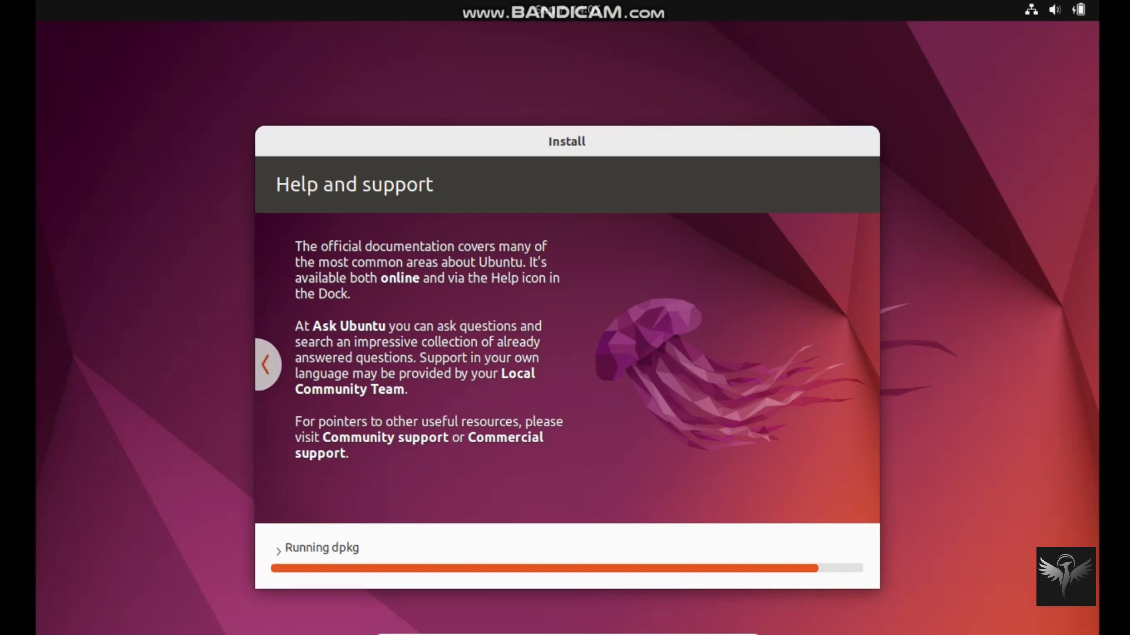
left_click(265, 363)
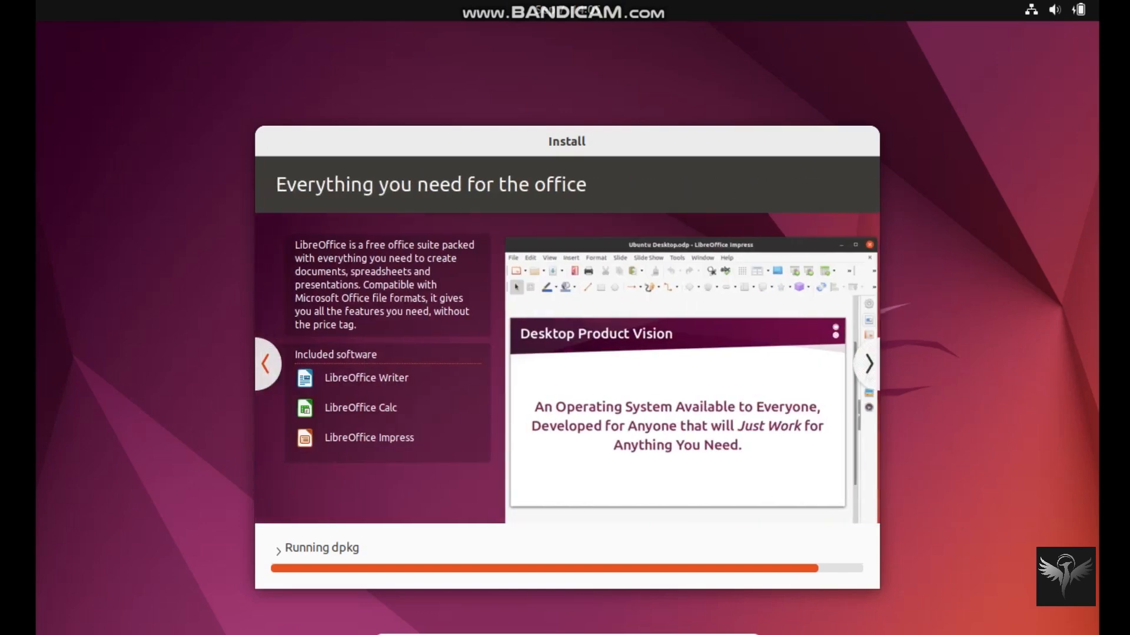
left_click(265, 363)
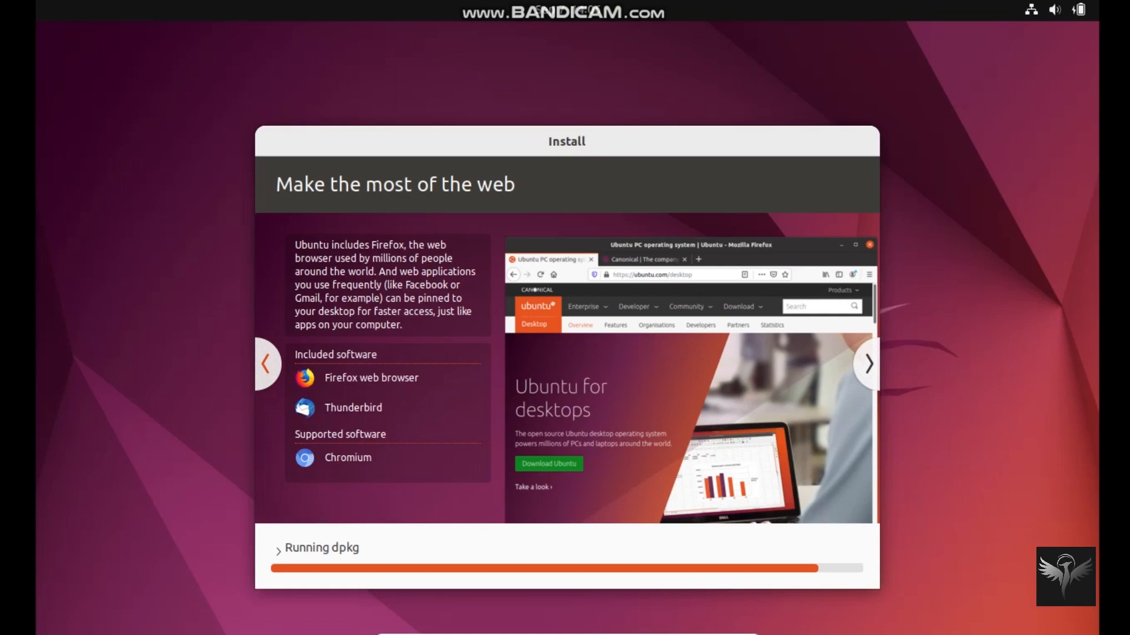
left_click(266, 364)
left_click(265, 364)
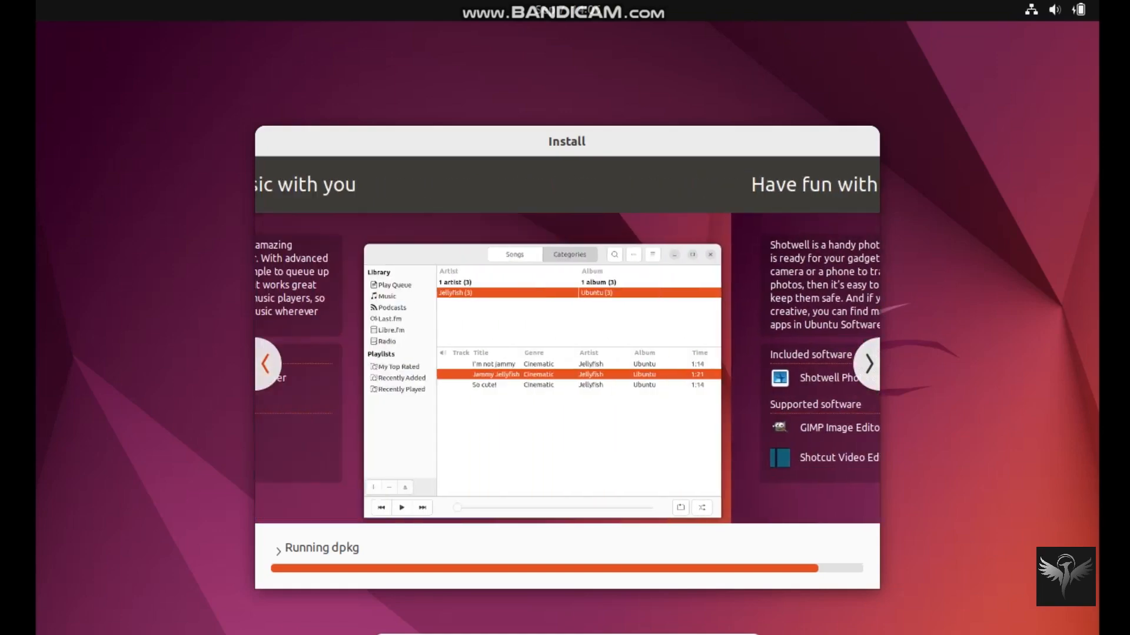
left_click(265, 364)
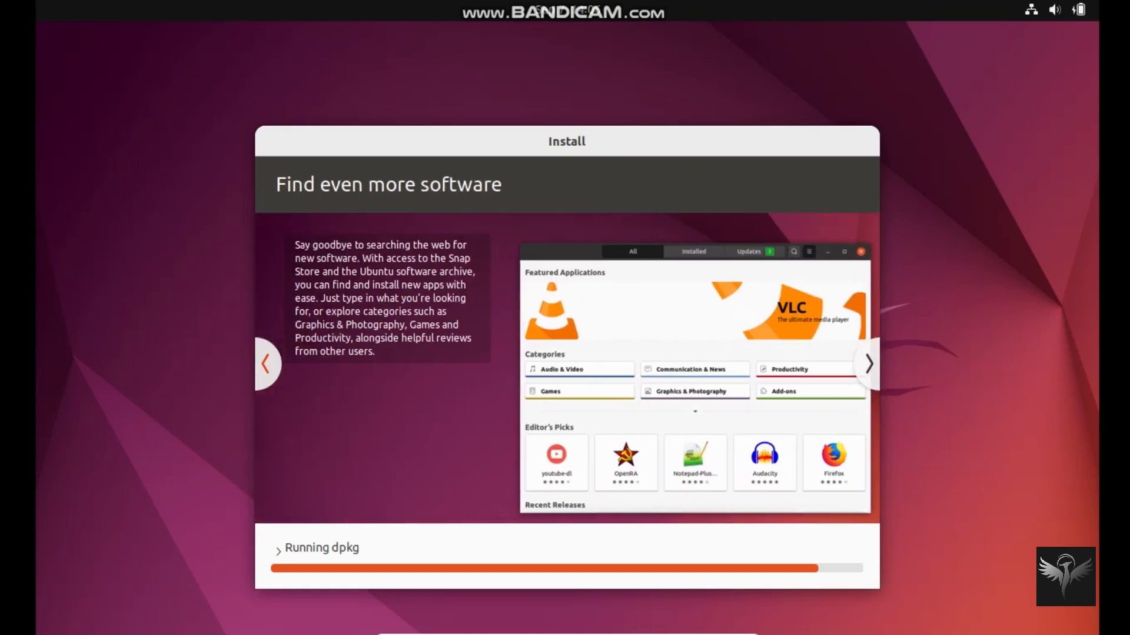
left_click(266, 363)
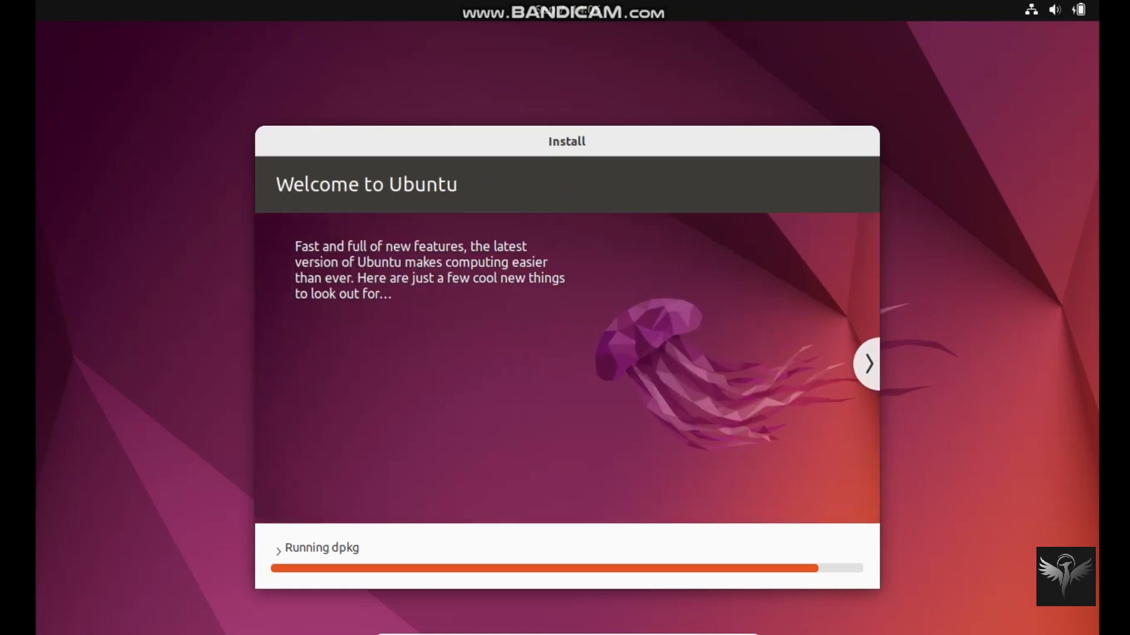
Step: Advance through the slides to Help and support, then return to Access for everyone
left_click(869, 363)
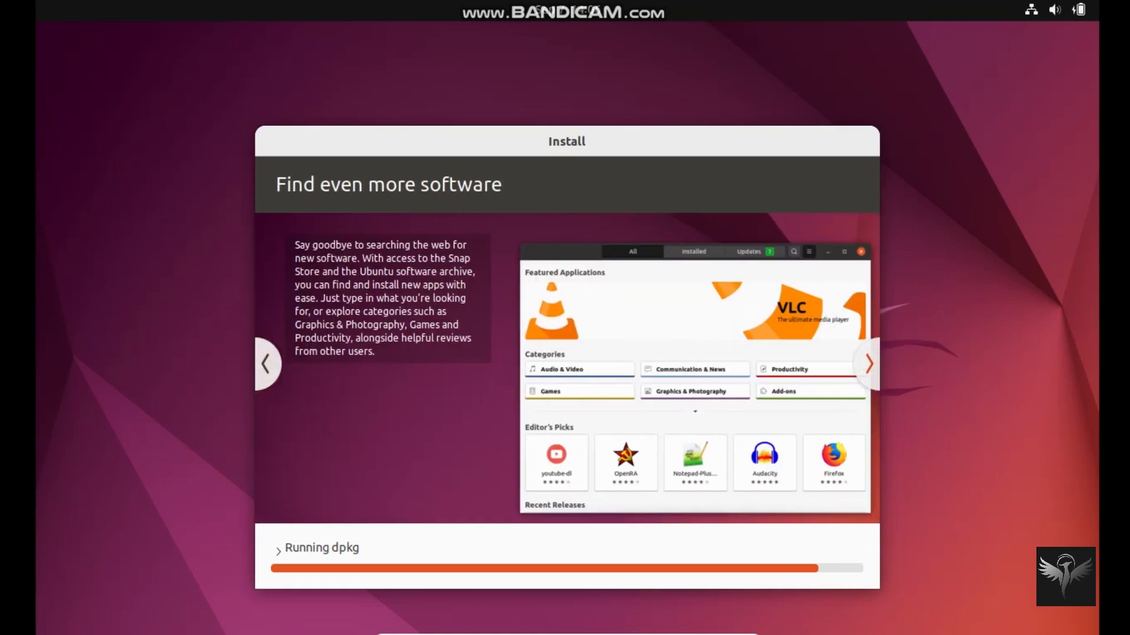
left_click(868, 364)
left_click(869, 363)
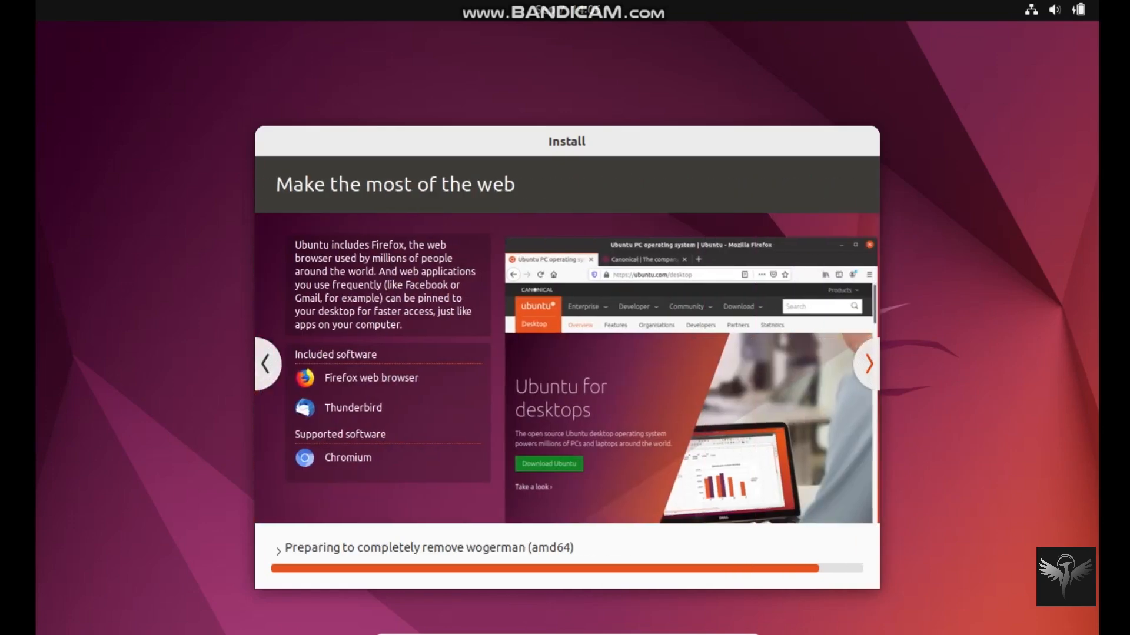
left_click(869, 364)
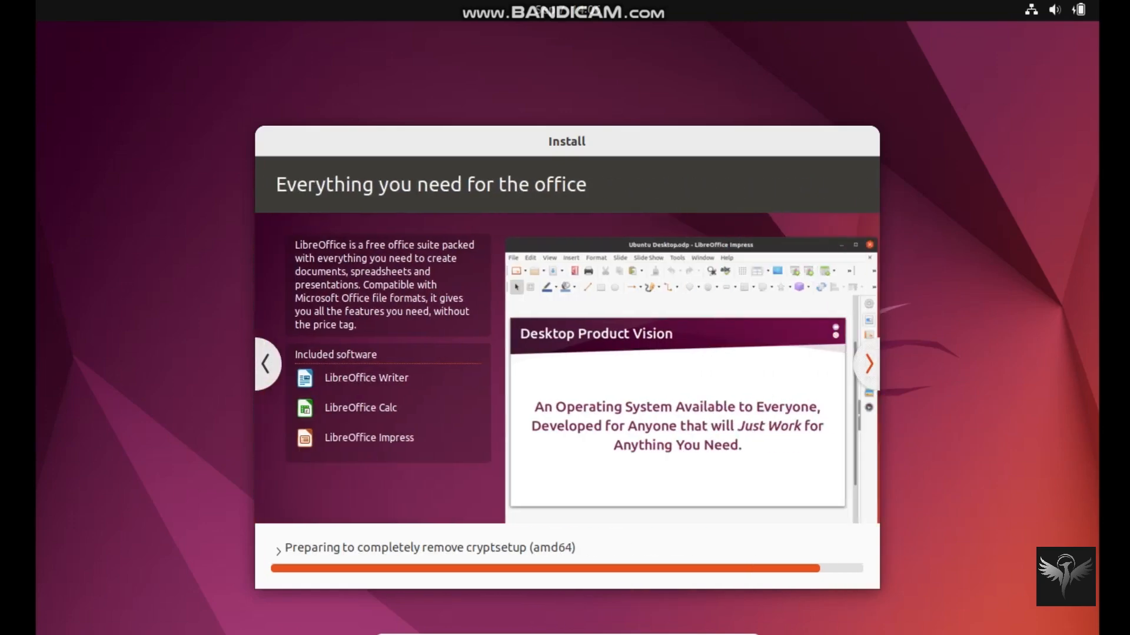
left_click(869, 364)
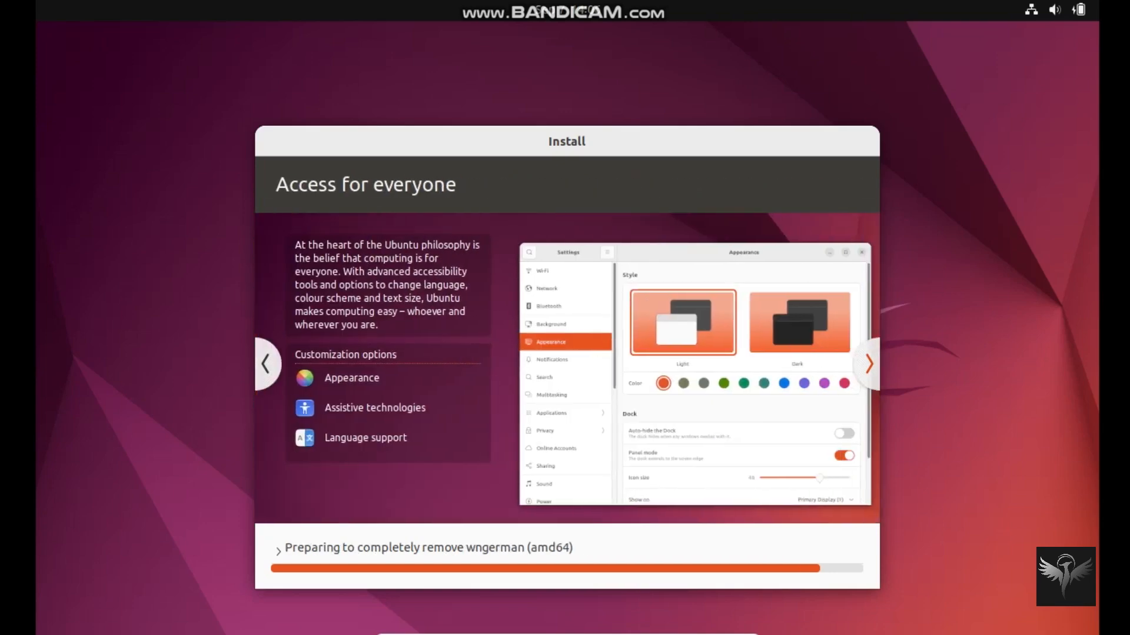
left_click(868, 364)
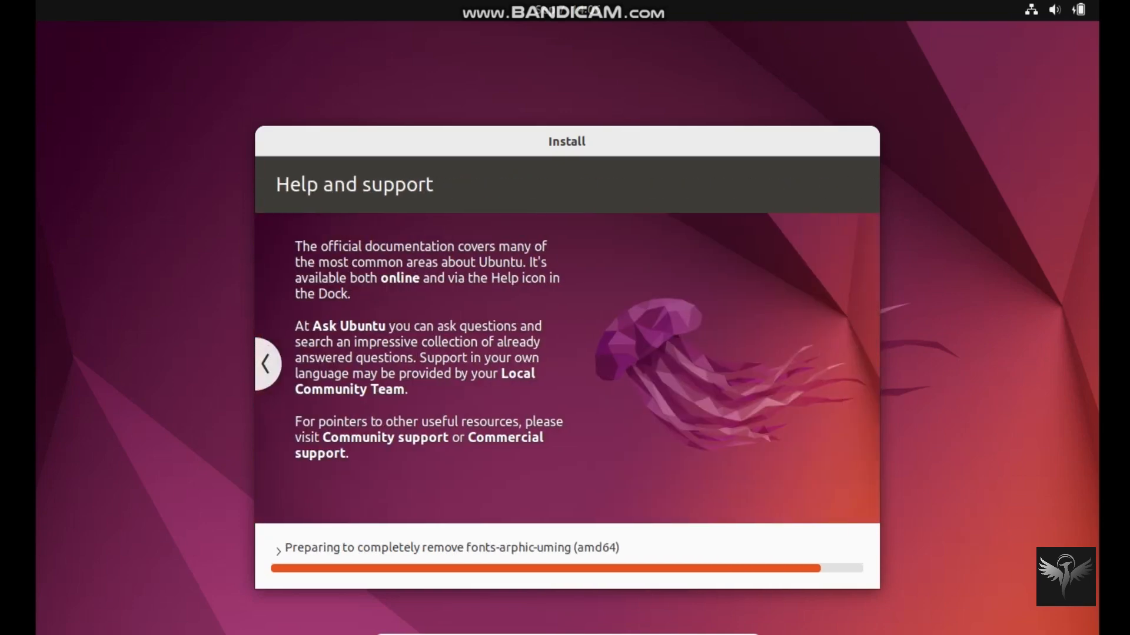
left_click(266, 364)
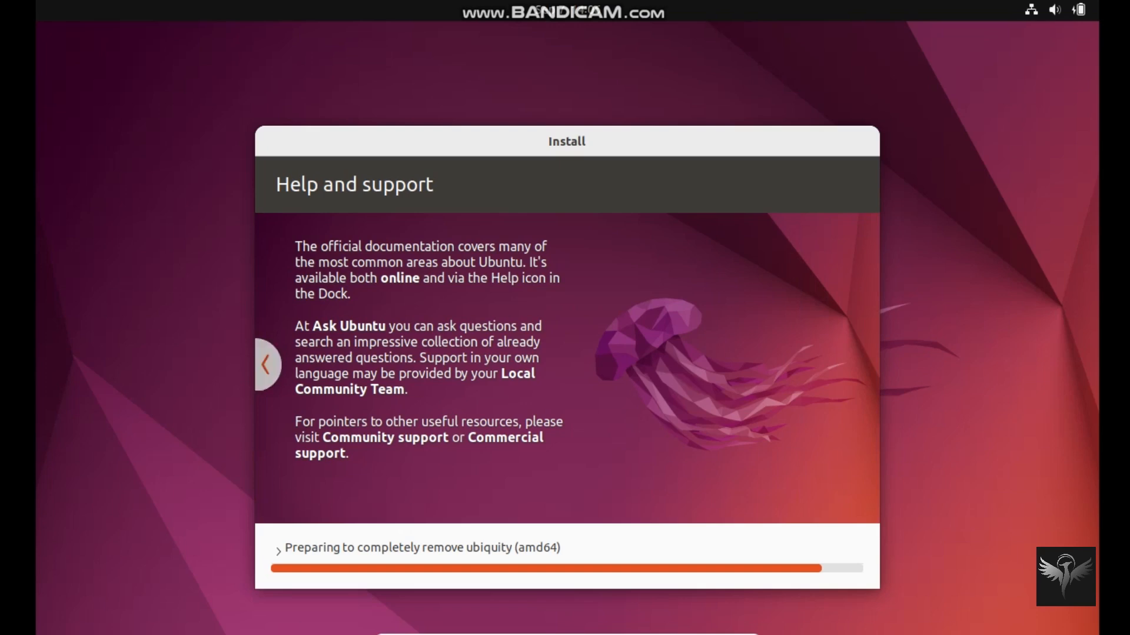